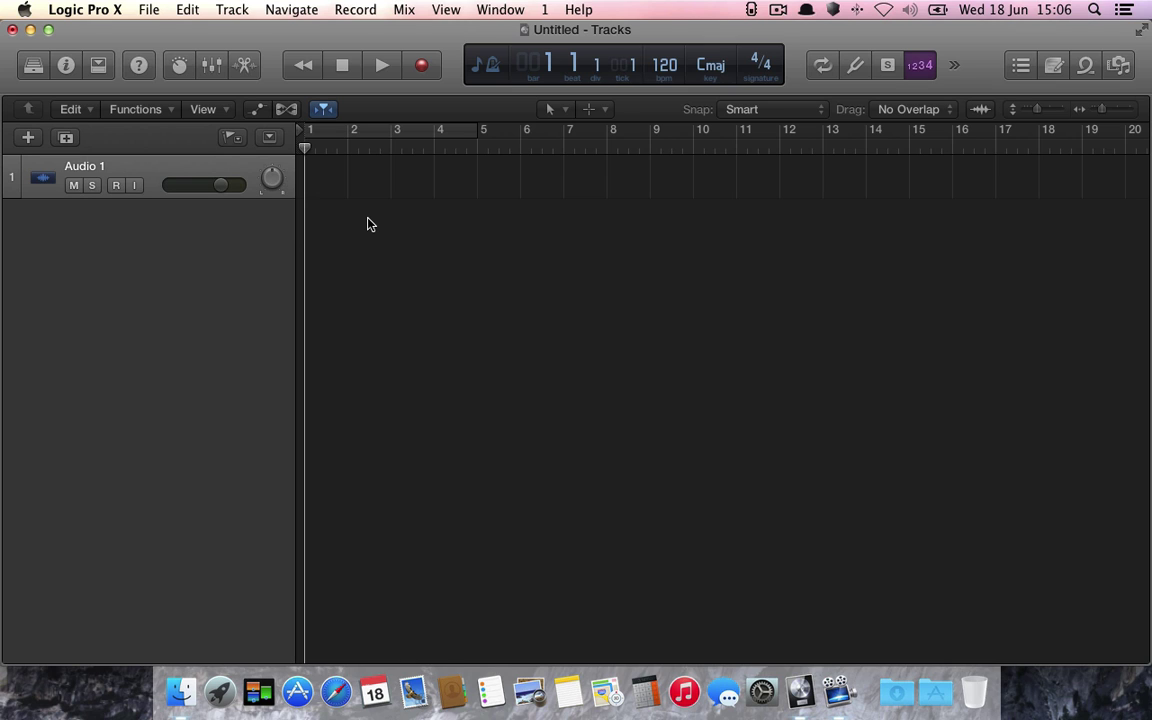
# Step: Enlarge the Audio 1 track header, then bring up the Mixer with Cmd-2
pyautogui.moveTo(147, 197); pyautogui.dragTo(148, 270)
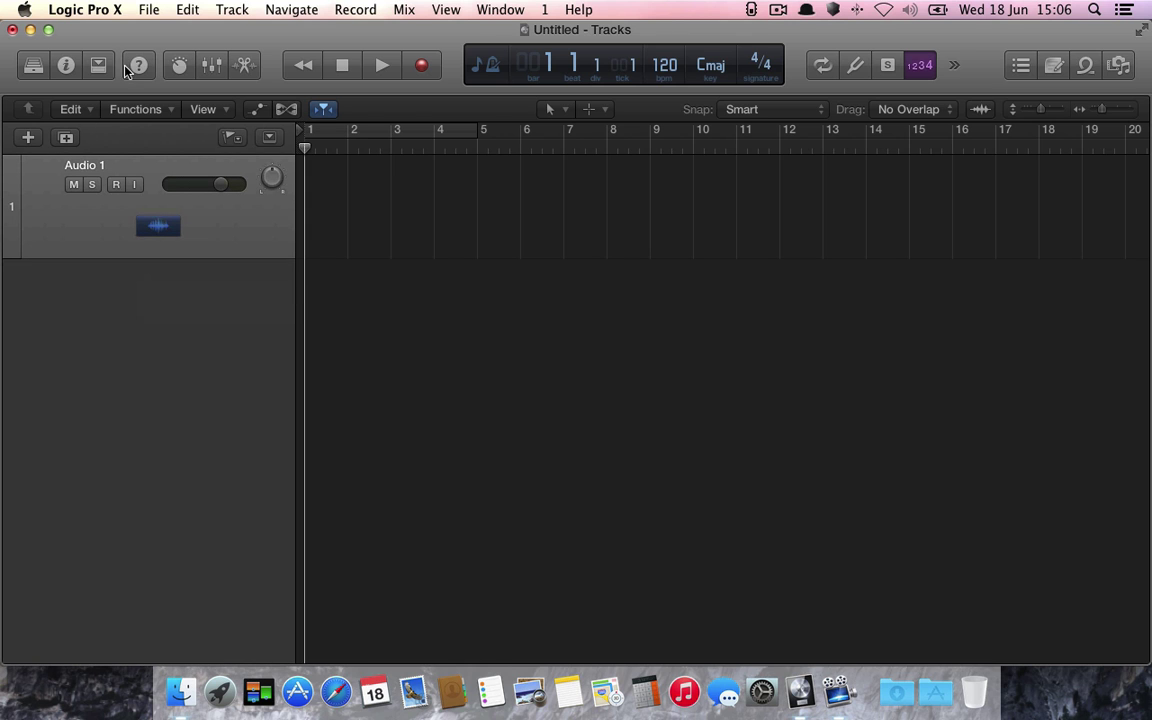
pyautogui.press('super+2')
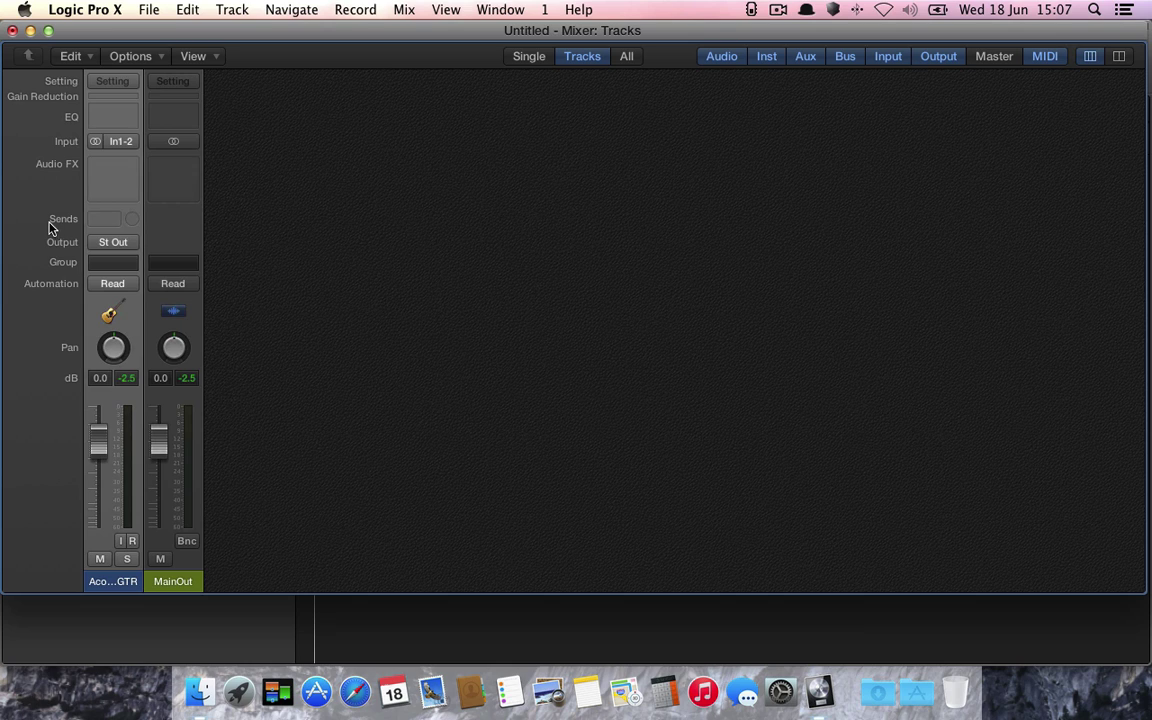
# Step: Add a Bus 1 send on the acoustic guitar strip, creating the Aux 1 return channel
pyautogui.click(108, 222)
pyautogui.moveTo(142, 309)
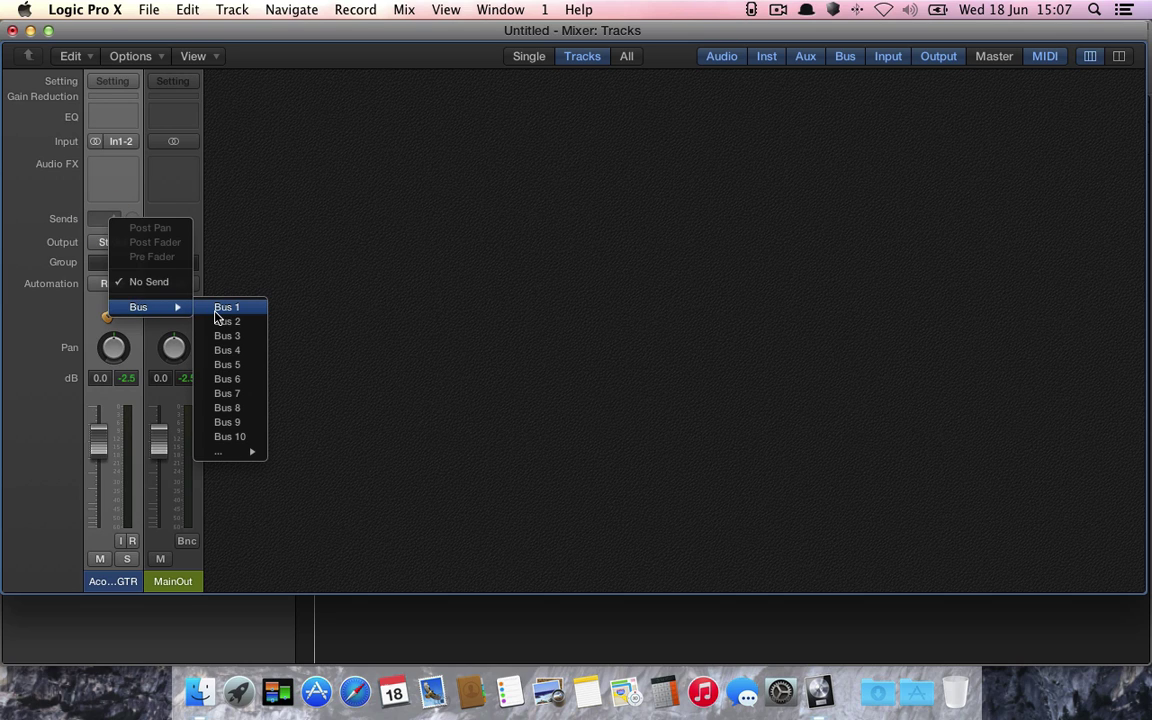
pyautogui.click(220, 309)
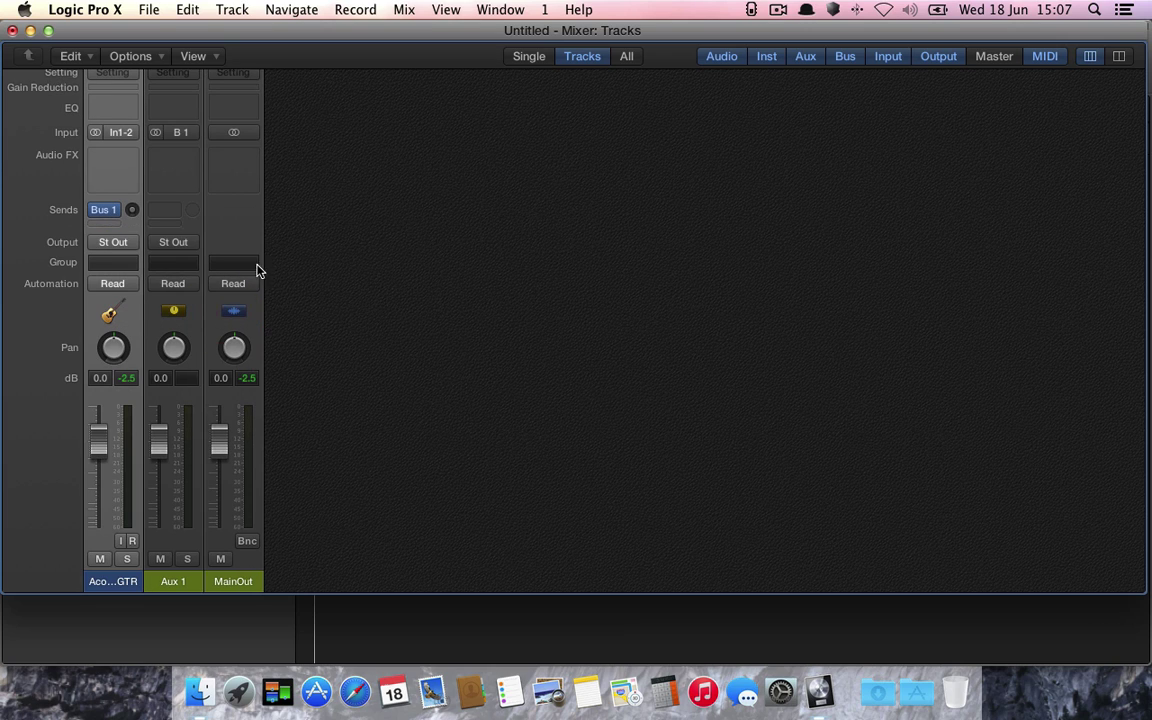
pyautogui.scroll(1, 186, 545)
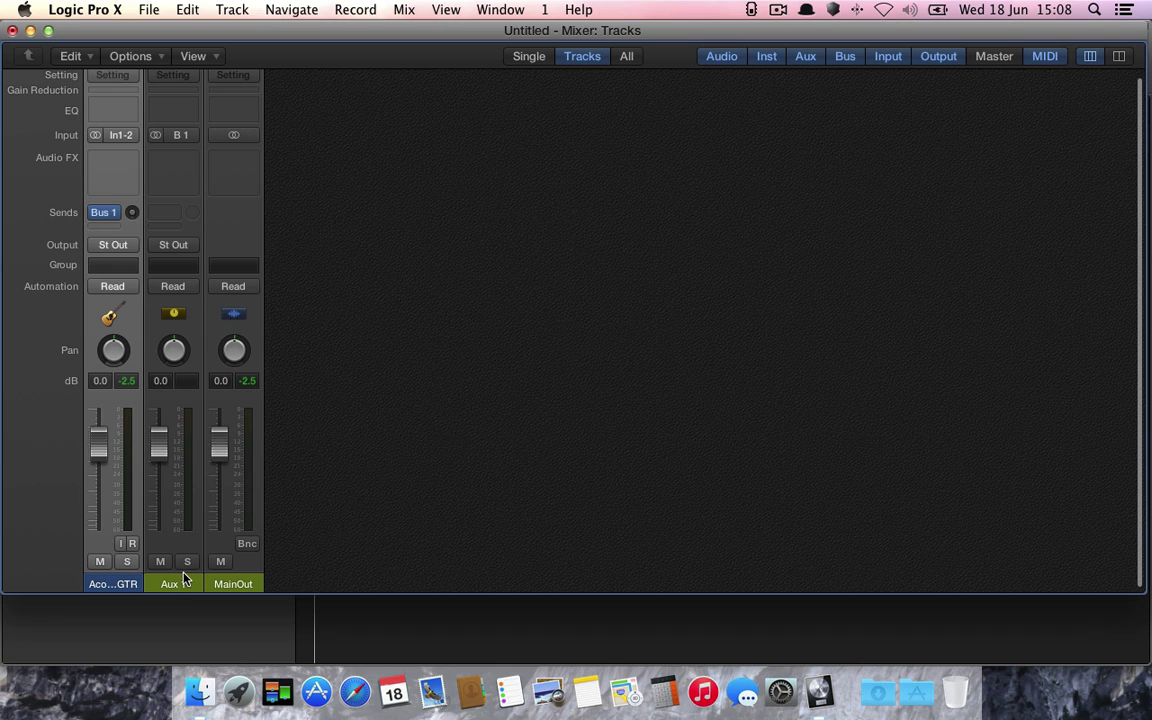
pyautogui.scroll(-1, 182, 577)
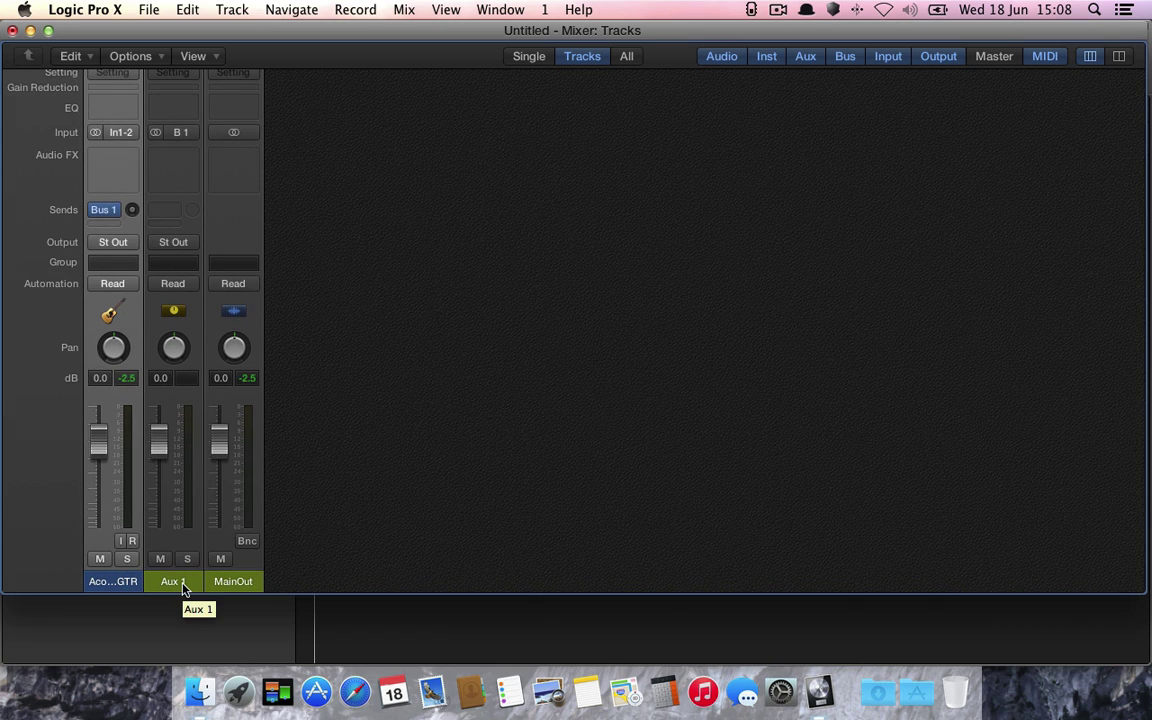
# Step: Rename the Aux 1 channel to GtrVerb, keeping the track when the delete prompt appears
pyautogui.doubleClick(183, 586)
pyautogui.write('Reverb')
pyautogui.press('Return')
pyautogui.press('super+BackSpace')
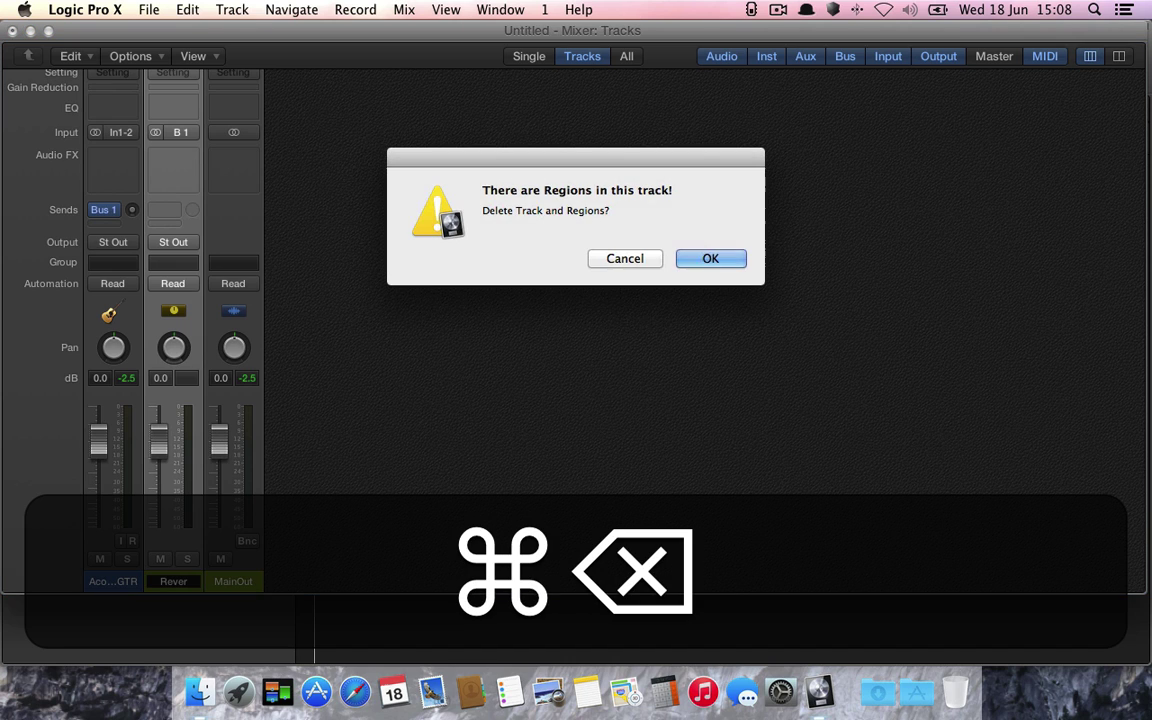
pyautogui.click(620, 259)
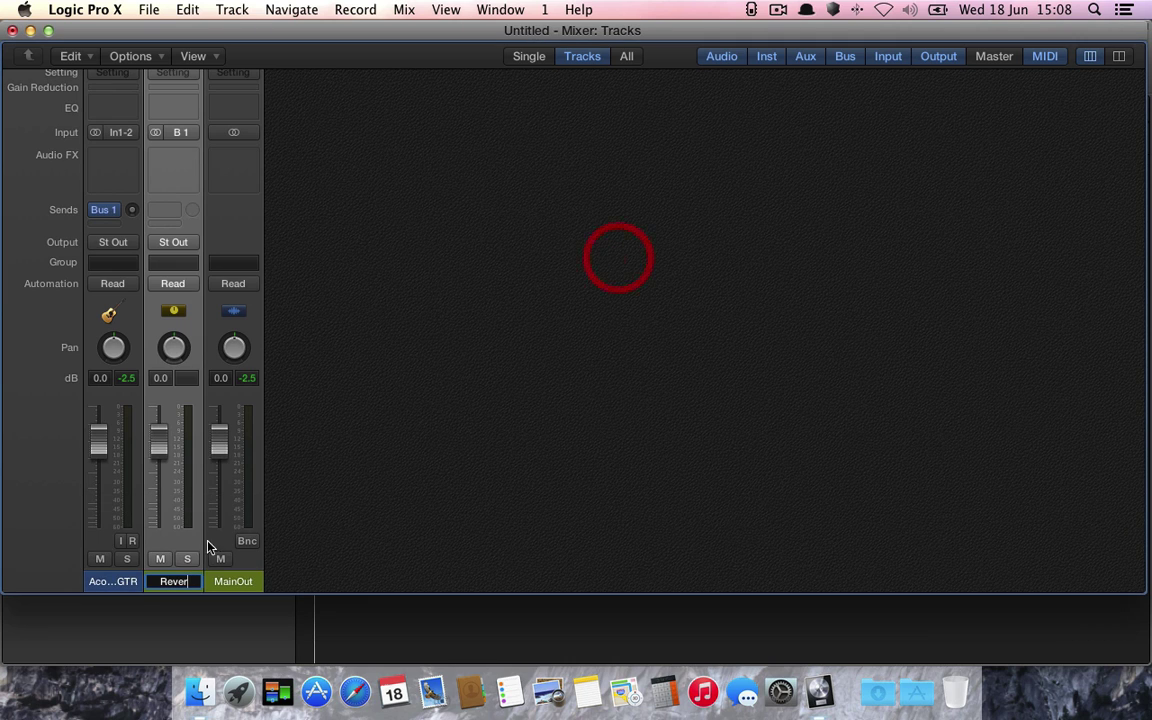
pyautogui.doubleClick(175, 581)
pyautogui.write('GtrVerb')
pyautogui.press('Return')
pyautogui.scroll(1, 332, 357)
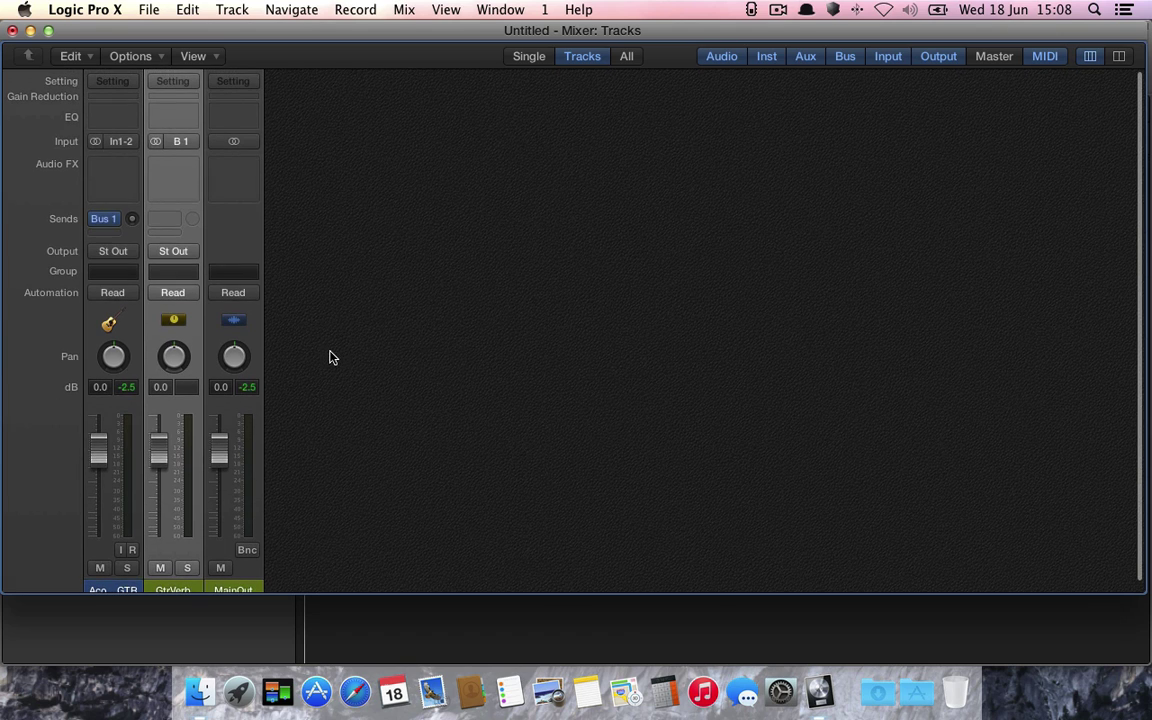
# Step: Insert a stereo Space Designer reverb on the GtrVerb aux
pyautogui.click(180, 169)
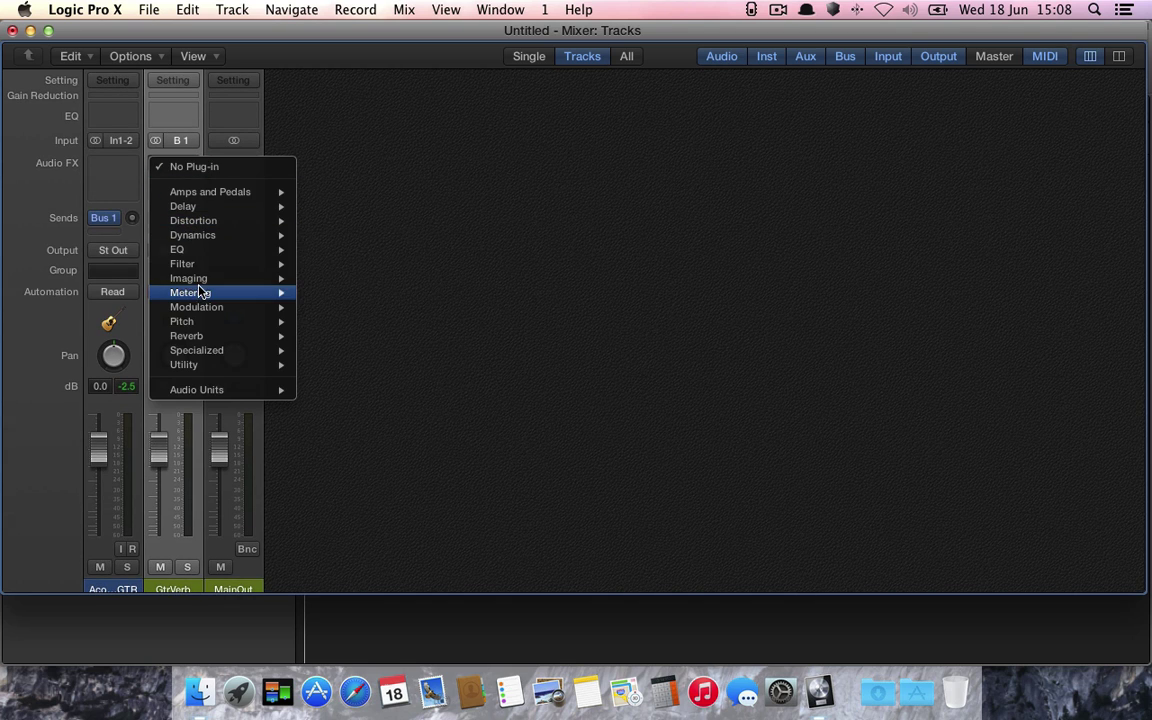
pyautogui.moveTo(203, 336)
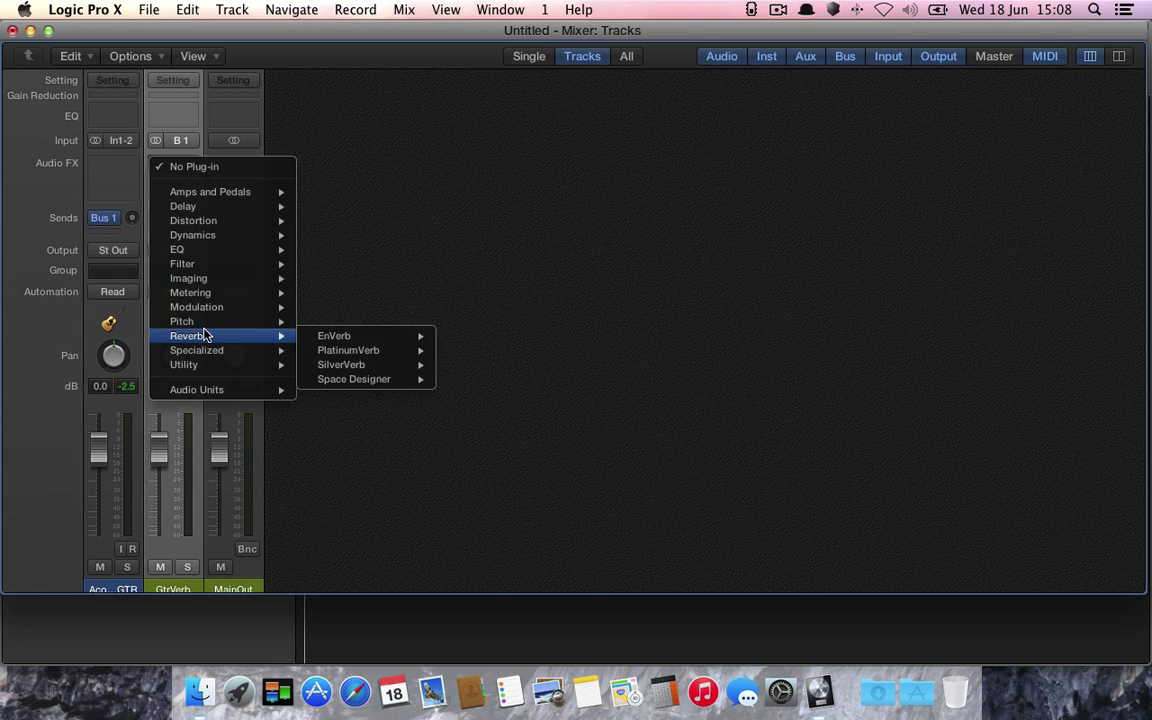
pyautogui.click(352, 382)
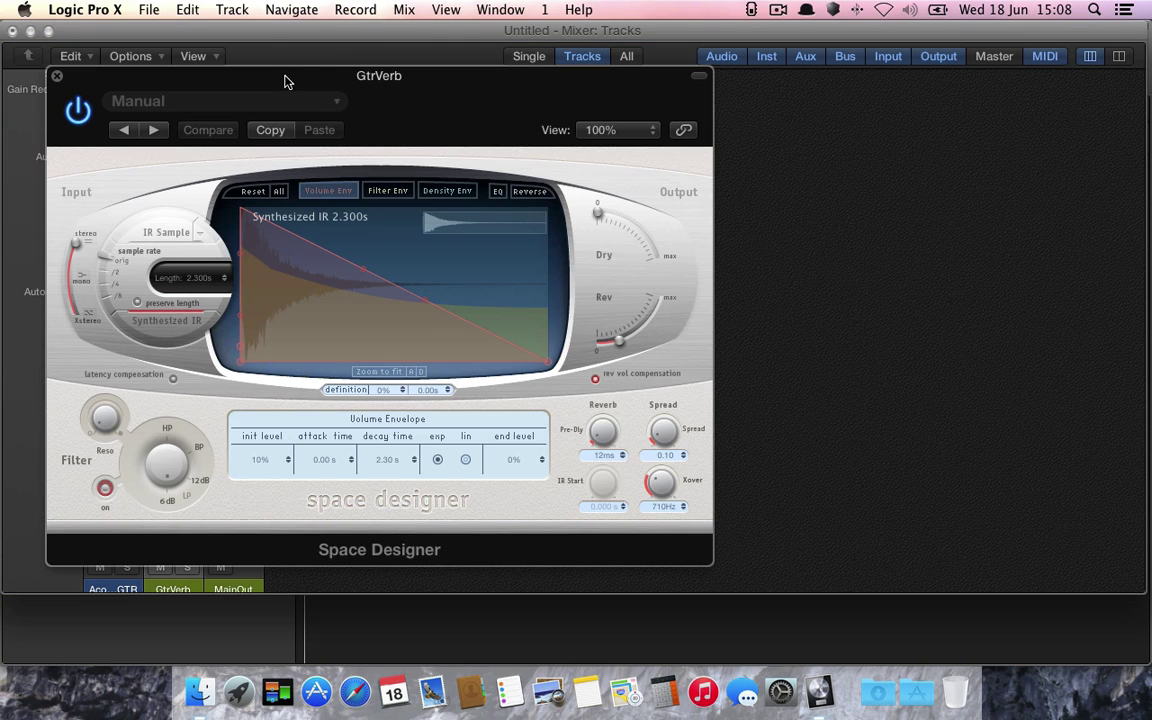
pyautogui.moveTo(288, 72); pyautogui.dragTo(473, 88)
# Step: Load the Large Spaces > Plate Reverbs > 04.4s Big Plate preset and close the plug-in window
pyautogui.click(383, 112)
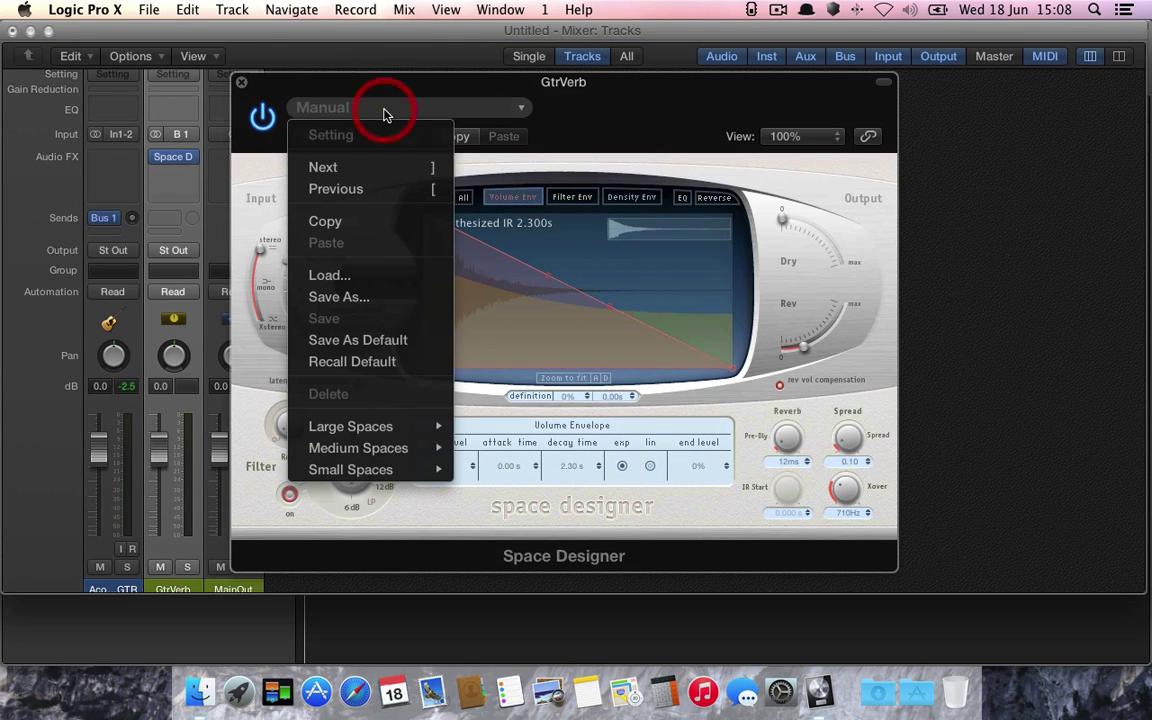
pyautogui.moveTo(405, 448)
pyautogui.moveTo(537, 455)
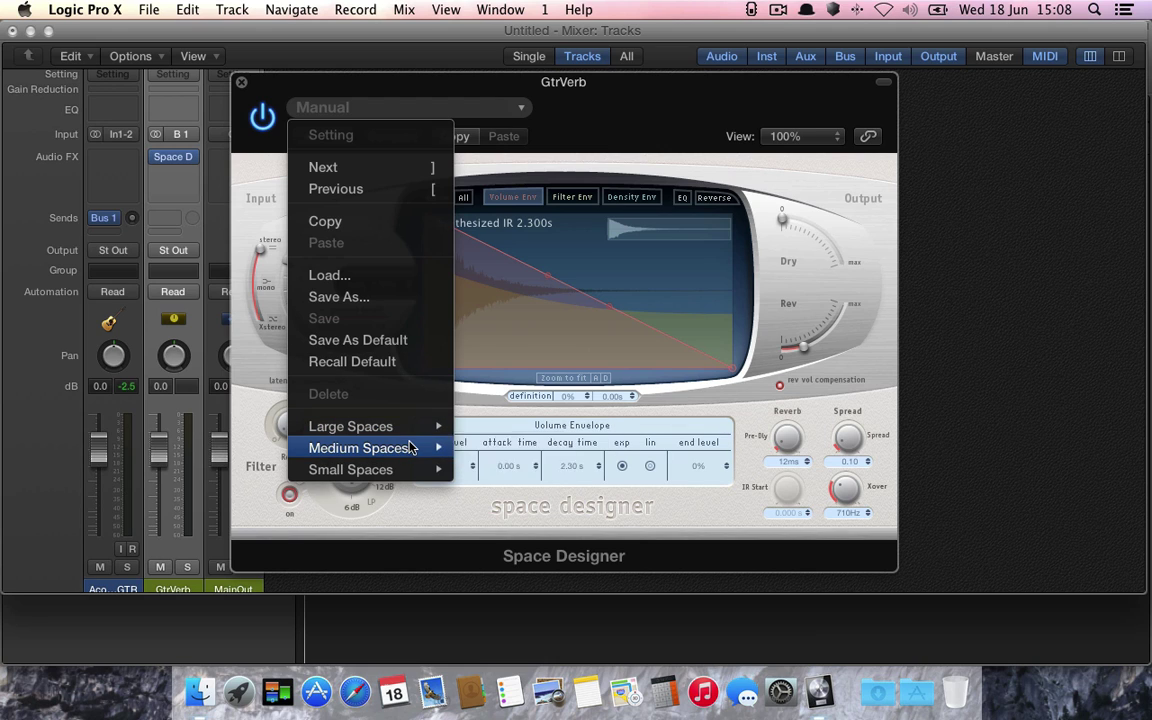
pyautogui.moveTo(492, 455)
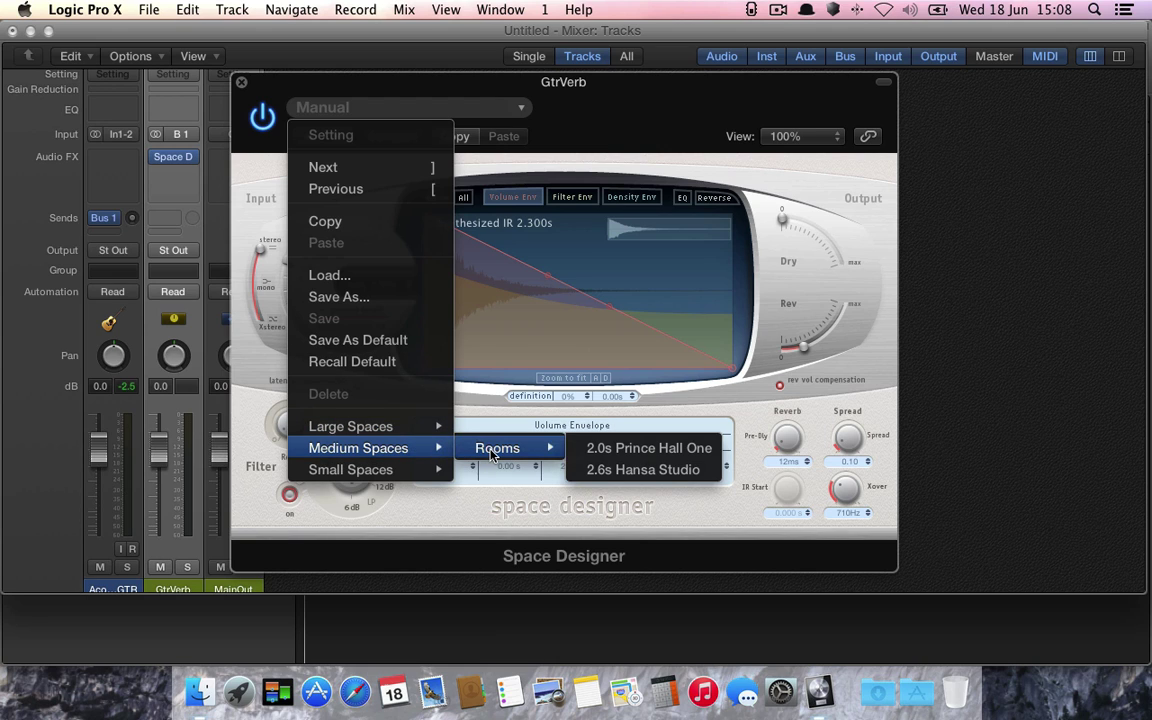
pyautogui.moveTo(458, 429)
pyautogui.moveTo(504, 433)
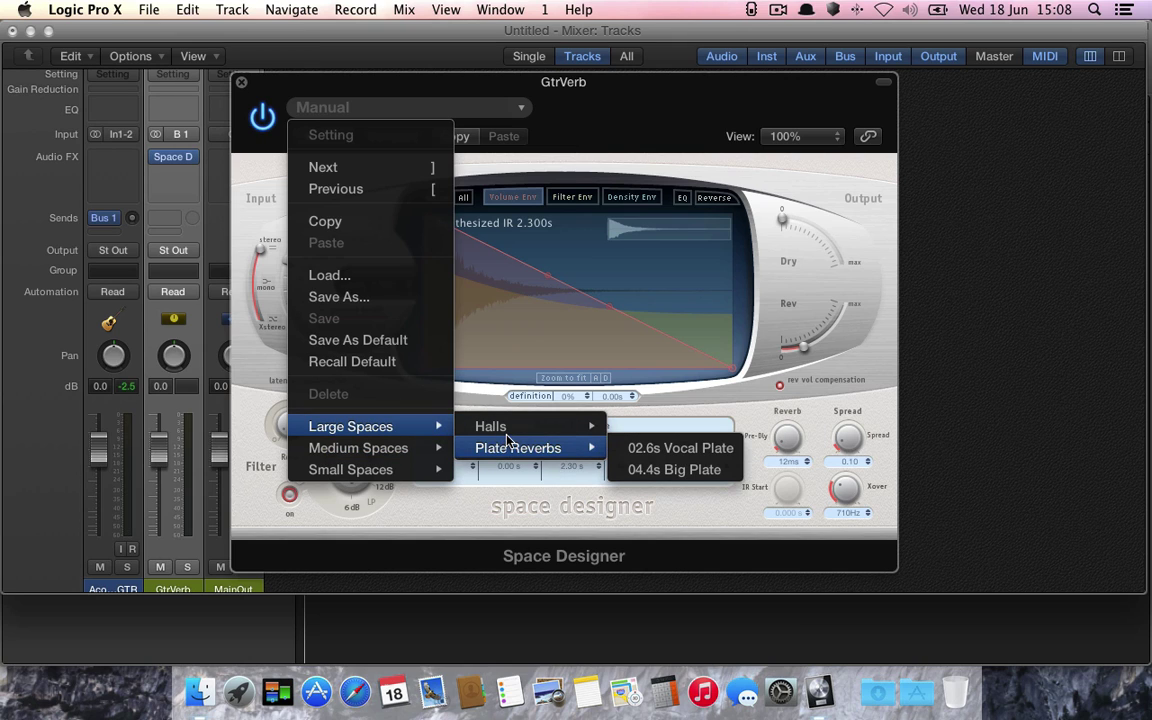
pyautogui.click(650, 470)
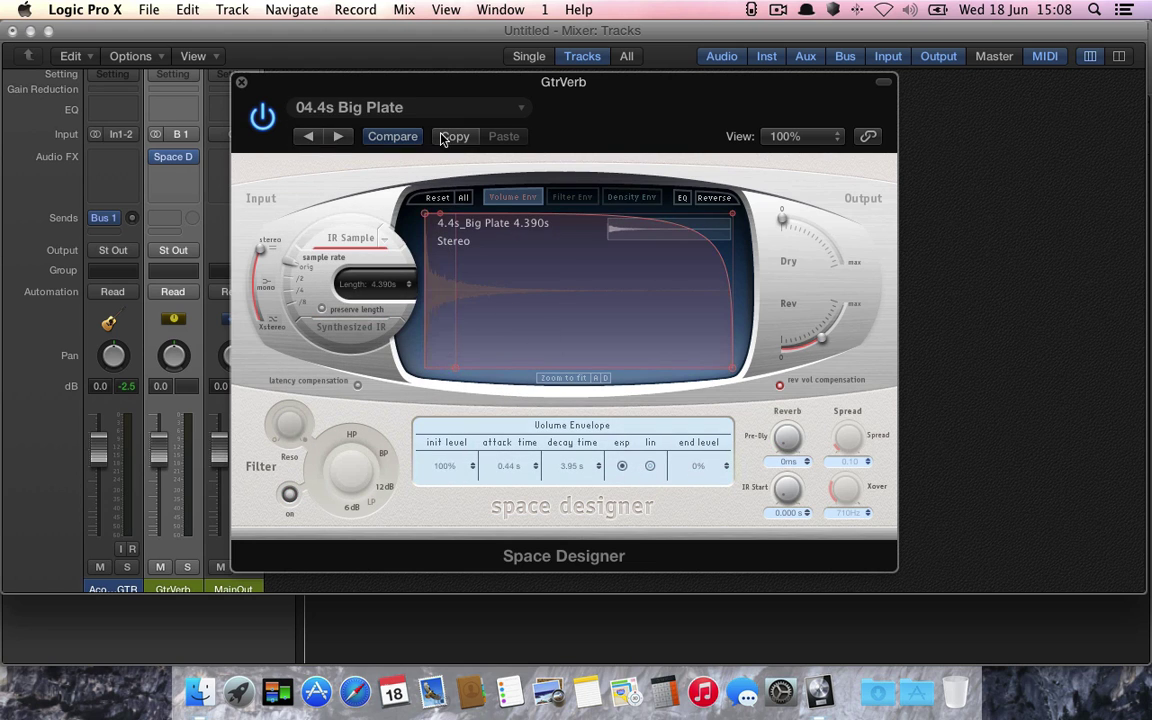
pyautogui.moveTo(336, 81); pyautogui.dragTo(455, 93)
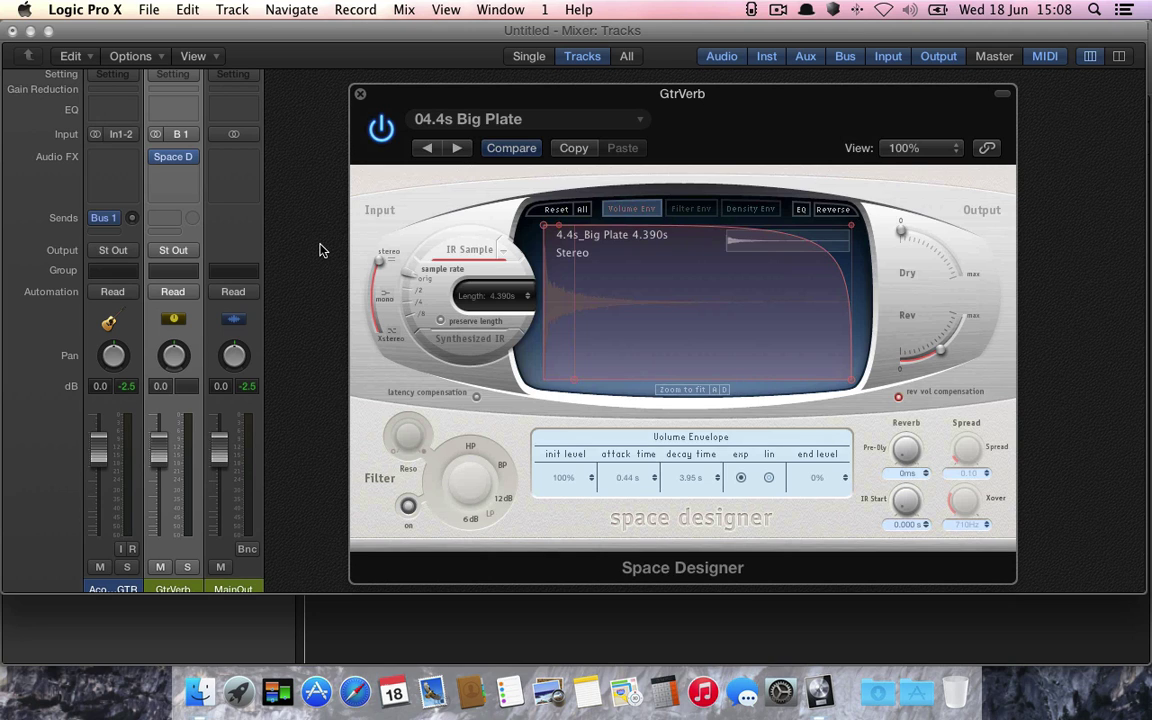
pyautogui.click(85, 9)
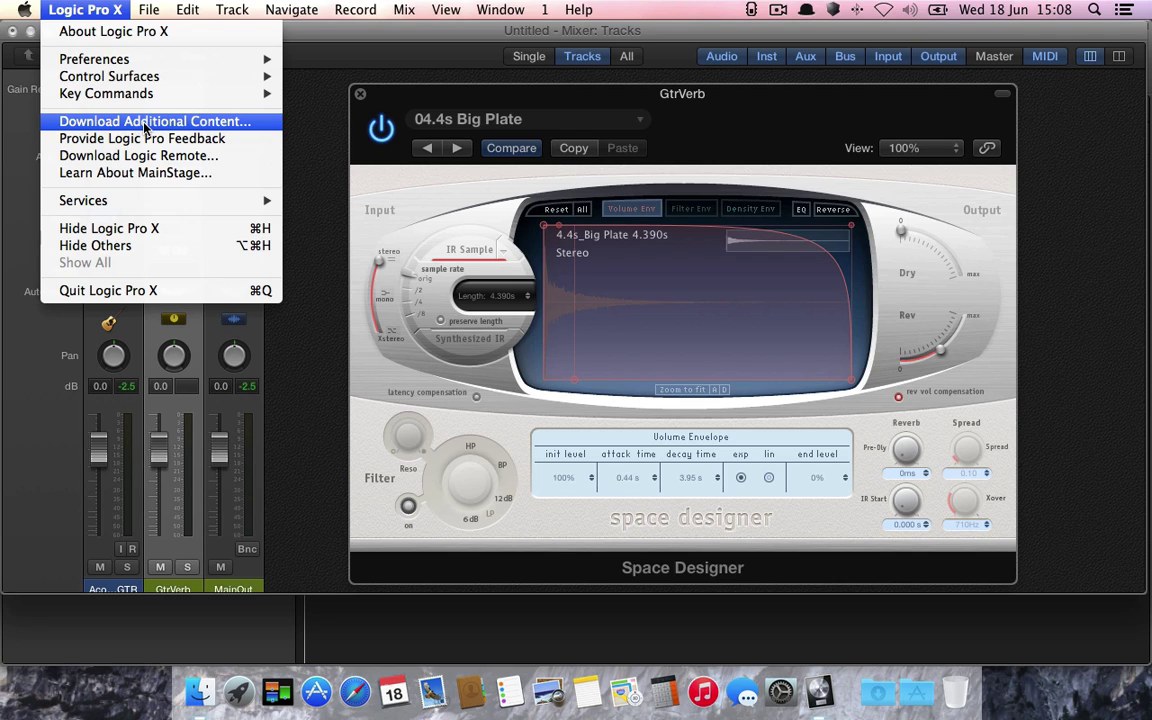
pyautogui.click(284, 121)
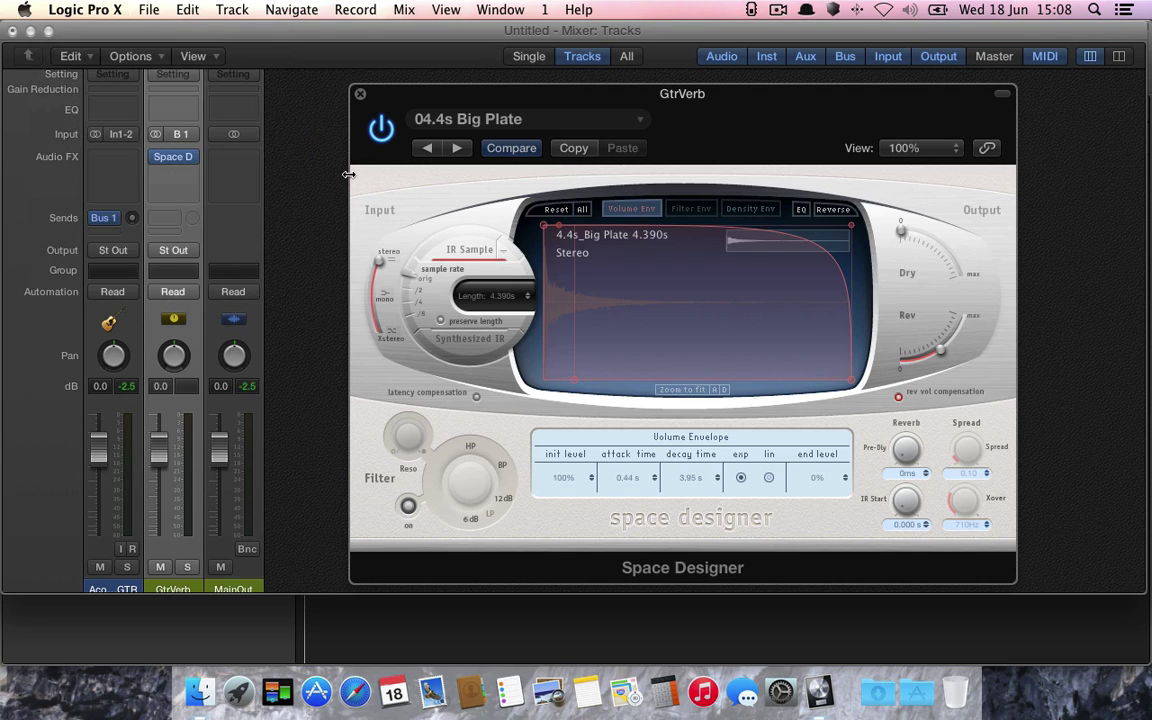
pyautogui.click(361, 95)
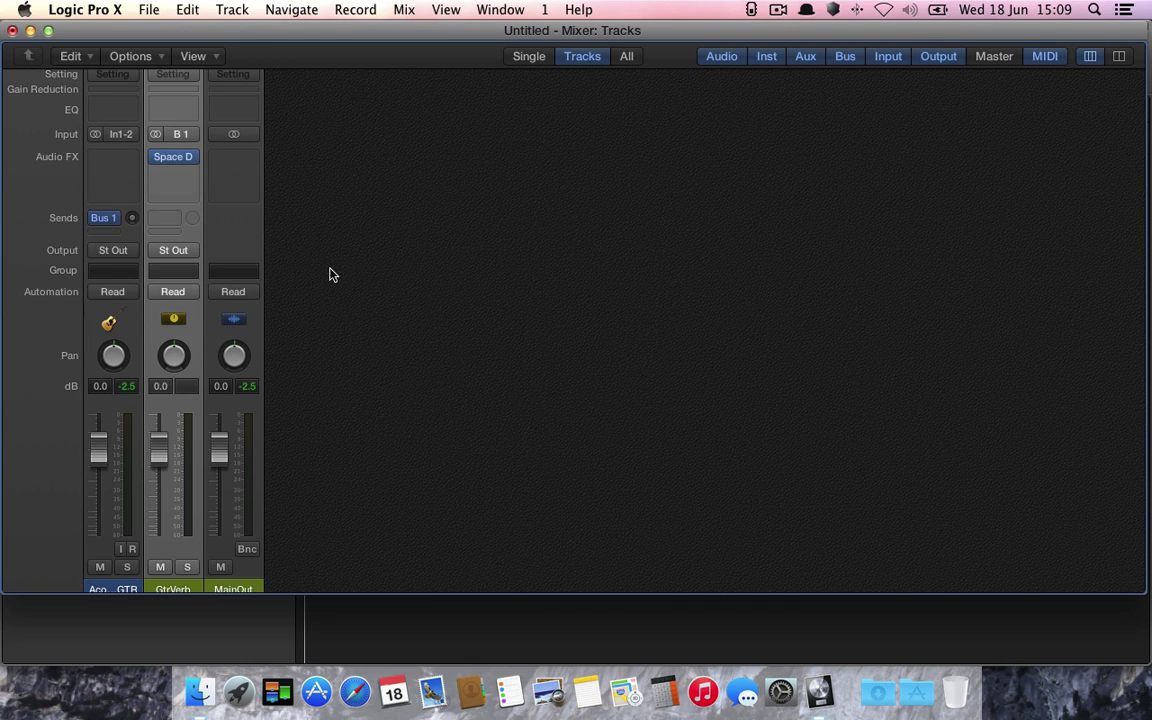
# Step: Set the guitar's Bus 1 reverb send to 0.0 dB and its volume fader to -3.2 dB
pyautogui.press('space')
pyautogui.moveTo(99, 450); pyautogui.dragTo(103, 457)
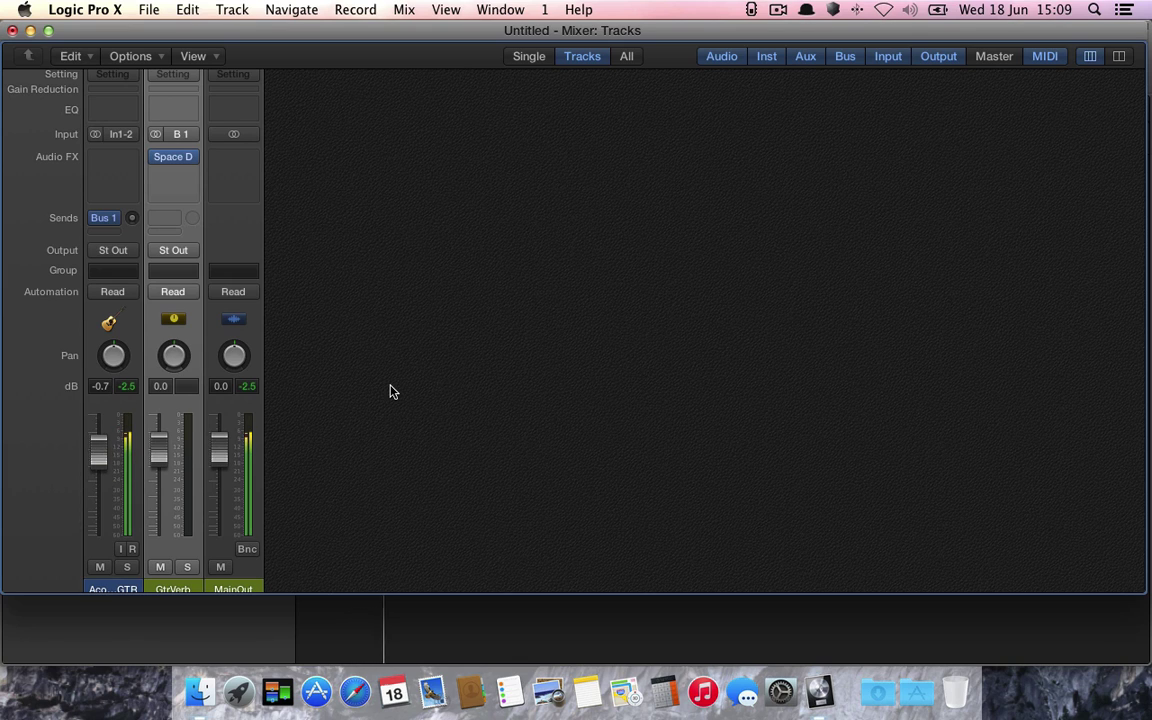
pyautogui.press('space')
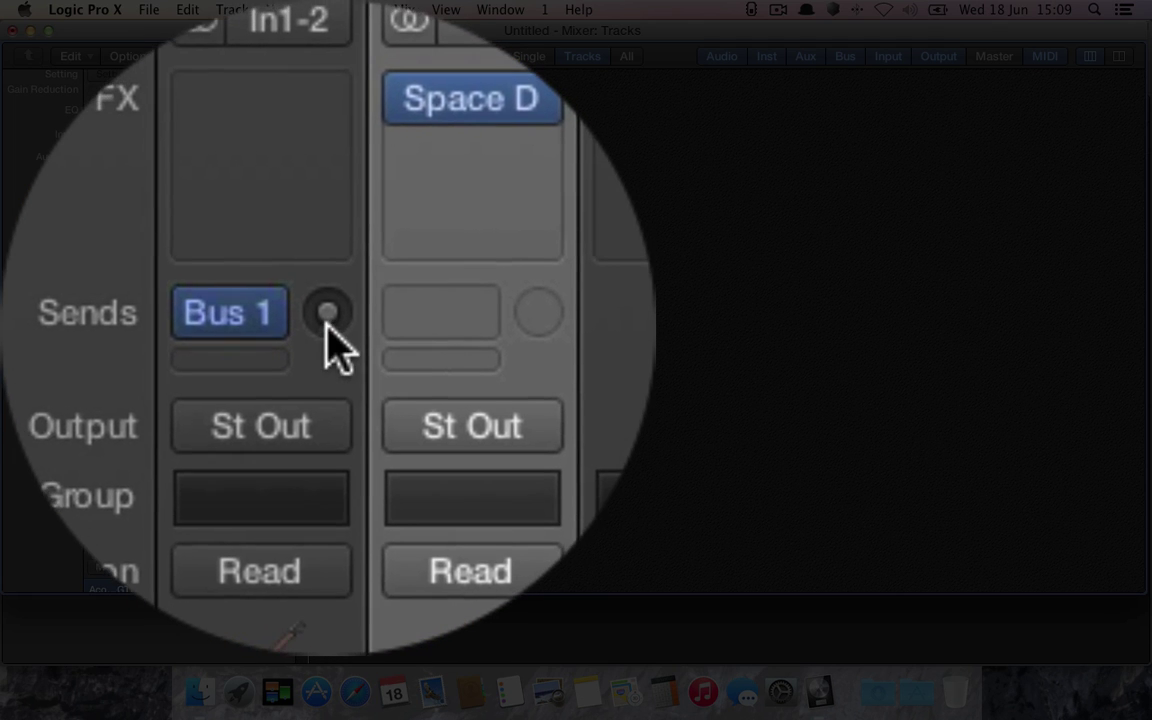
pyautogui.moveTo(325, 318)
pyautogui.mouseDown()
pyautogui.moveTo(326, 300)
pyautogui.moveTo(329, 326)
pyautogui.mouseUp()
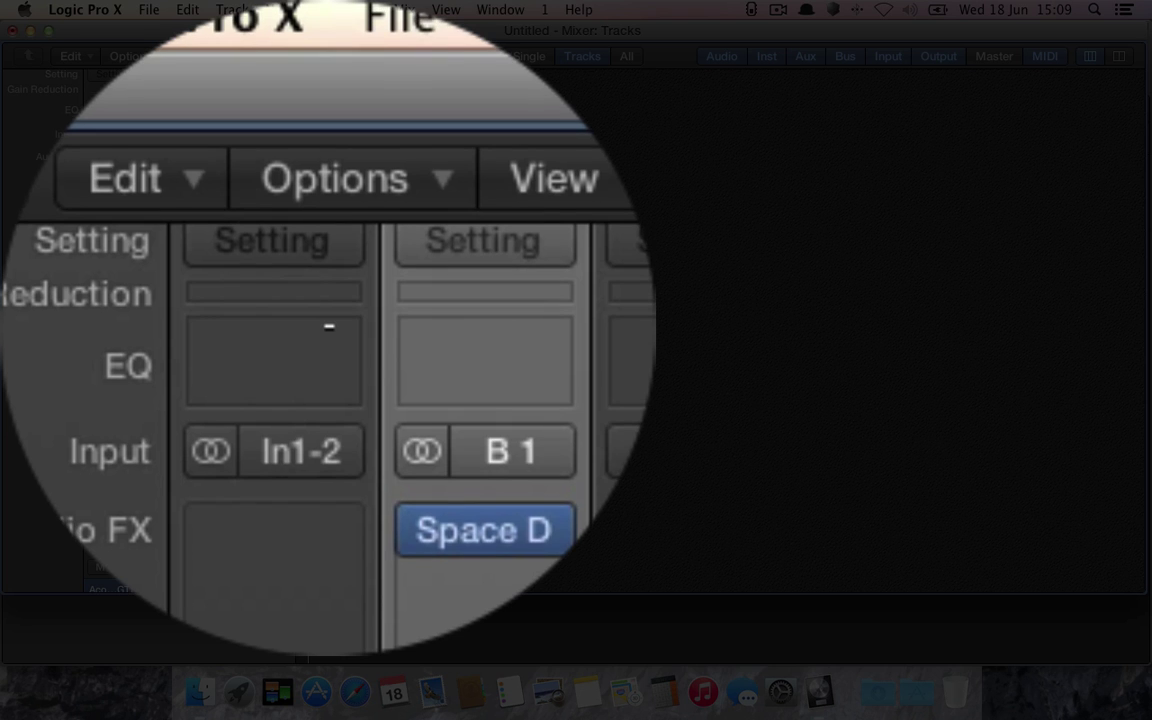
pyautogui.moveTo(329, 333); pyautogui.dragTo(329, 324)
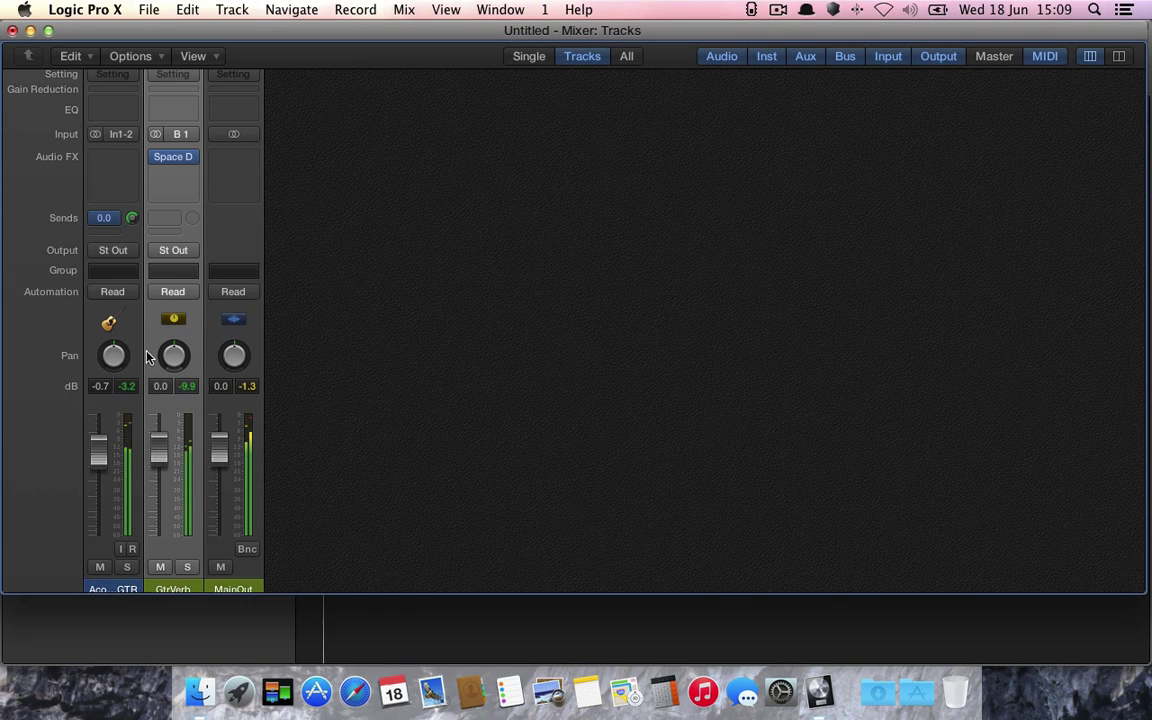
pyautogui.moveTo(99, 452); pyautogui.dragTo(100, 470)
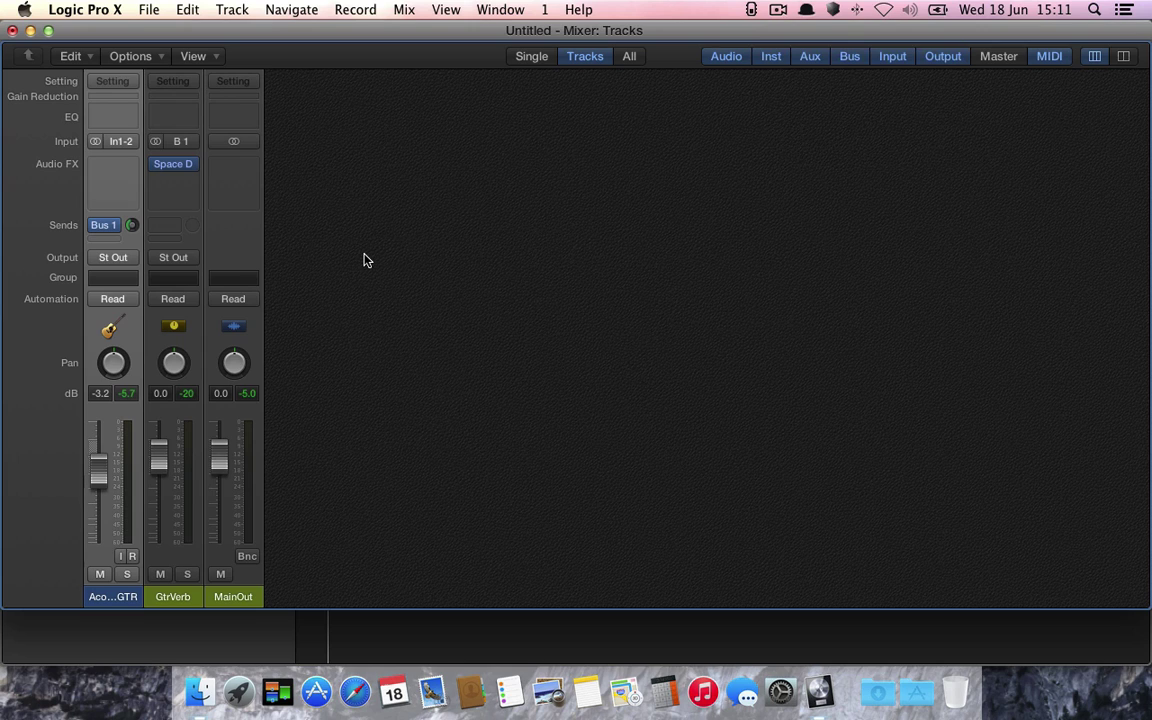
# Step: Add a second guitar send to Bus 2, creating a new Aux 2 channel
pyautogui.click(102, 224)
pyautogui.moveTo(123, 319)
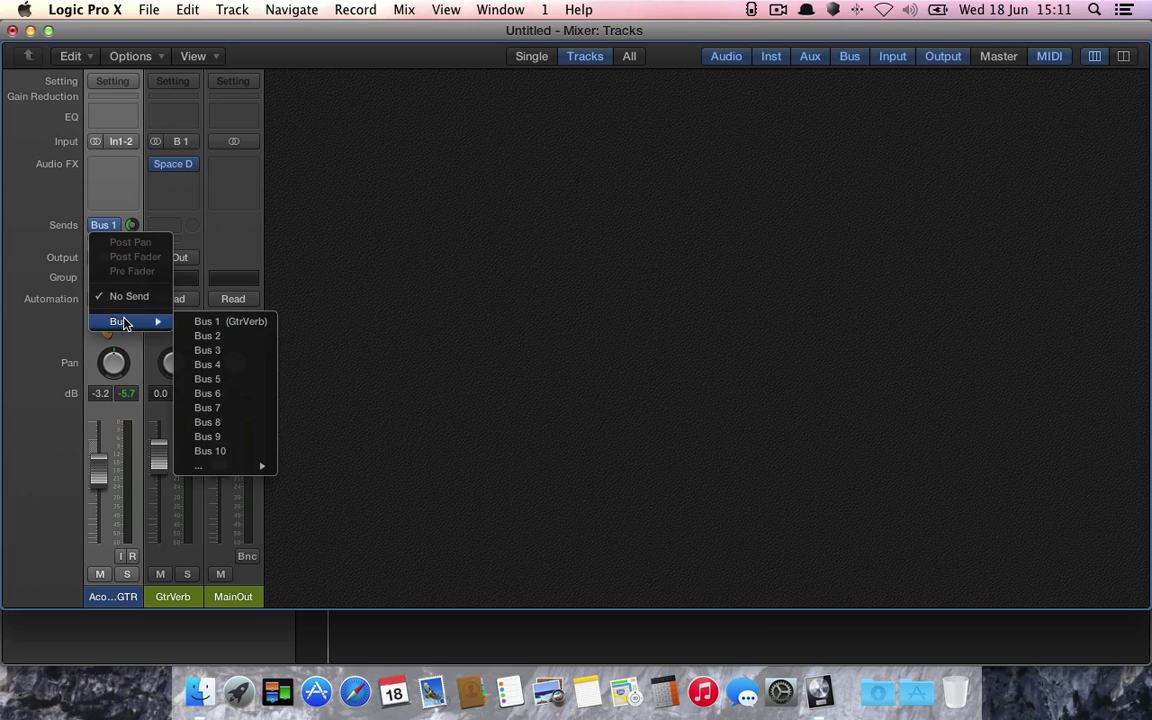
pyautogui.click(231, 338)
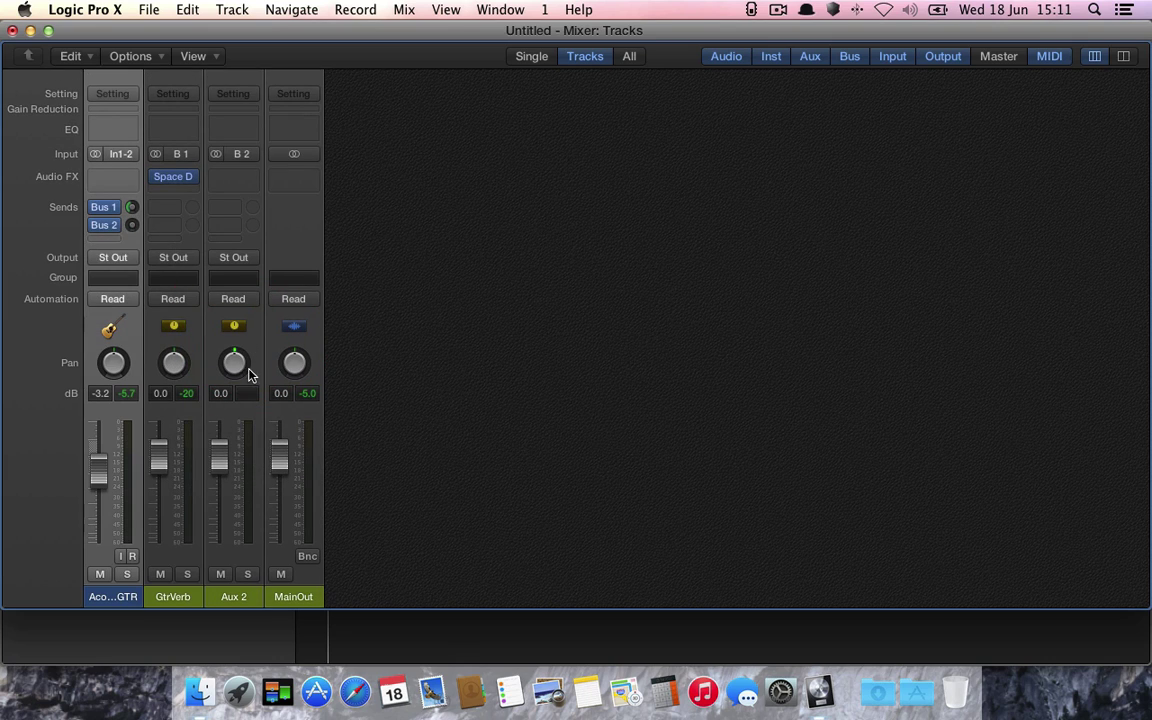
# Step: Rename the Aux 2 channel to GtrDelay
pyautogui.doubleClick(235, 597)
pyautogui.press('shift')
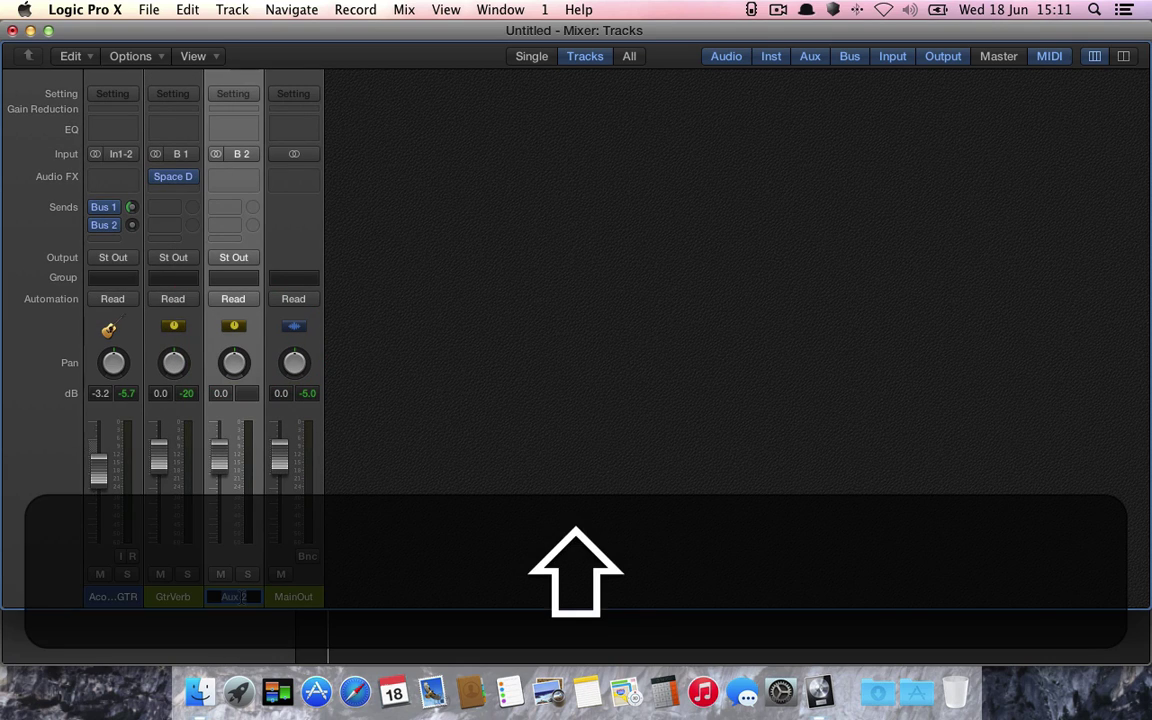
pyautogui.write('Gtr')
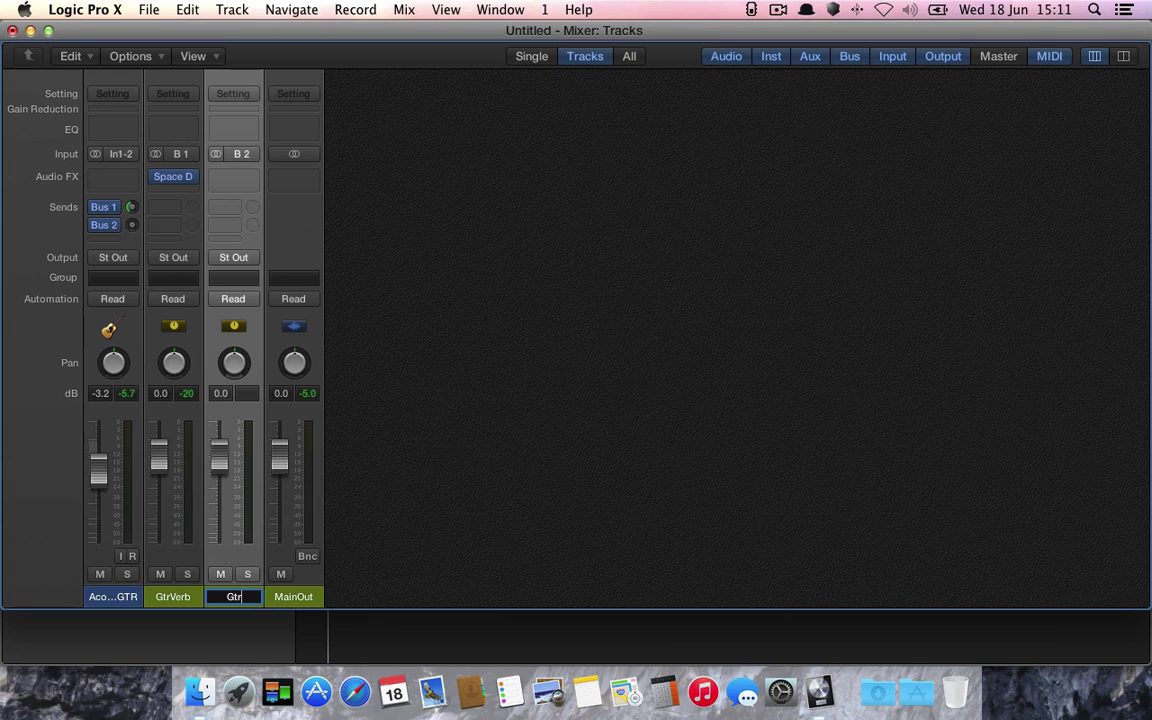
pyautogui.write('Delay')
pyautogui.press('Return')
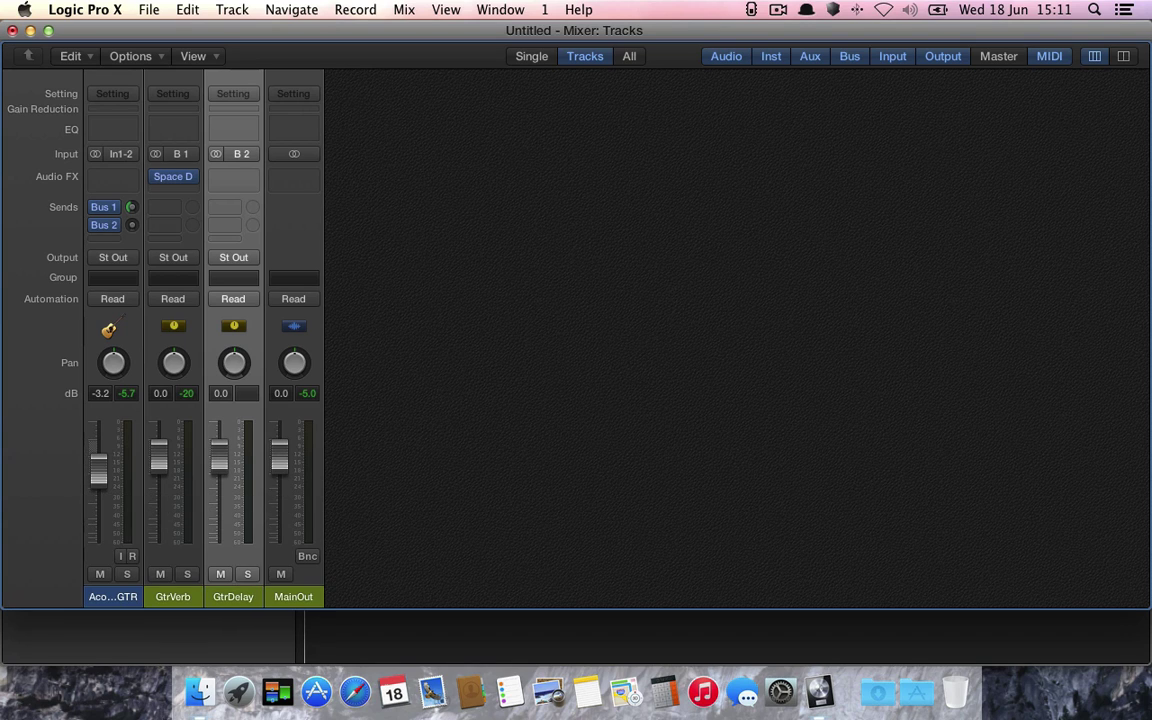
# Step: Insert a stereo Tape Delay on the GtrDelay aux
pyautogui.click(236, 177)
pyautogui.moveTo(279, 270)
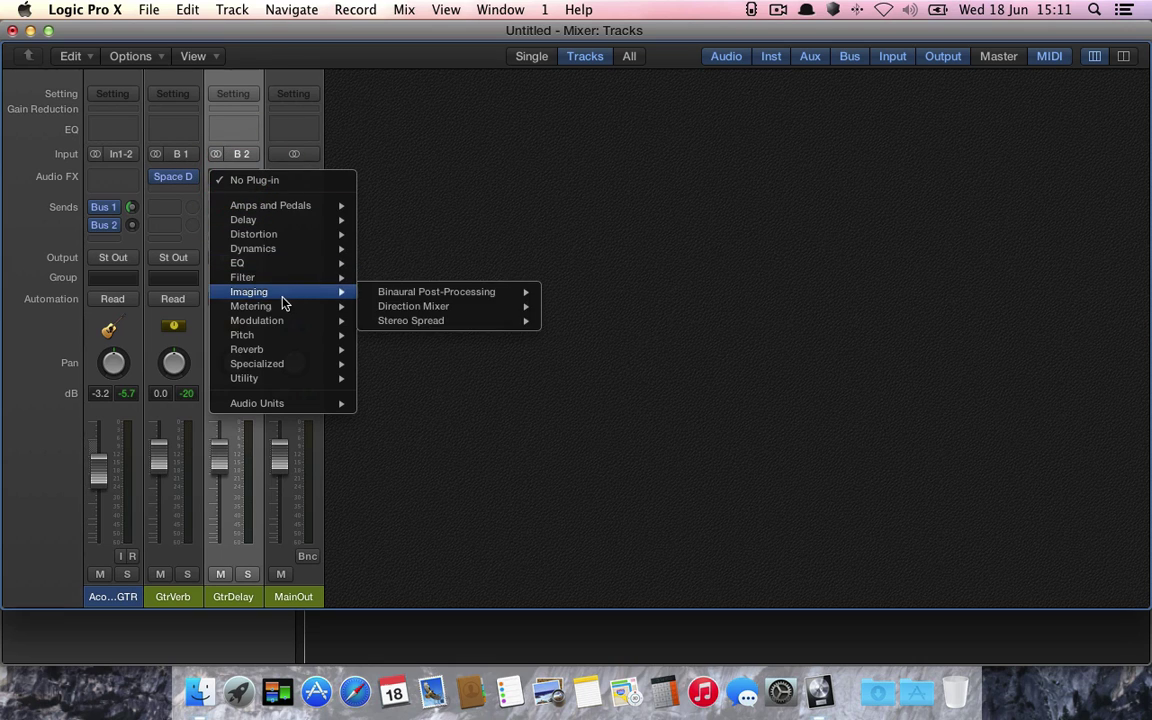
pyautogui.moveTo(282, 222)
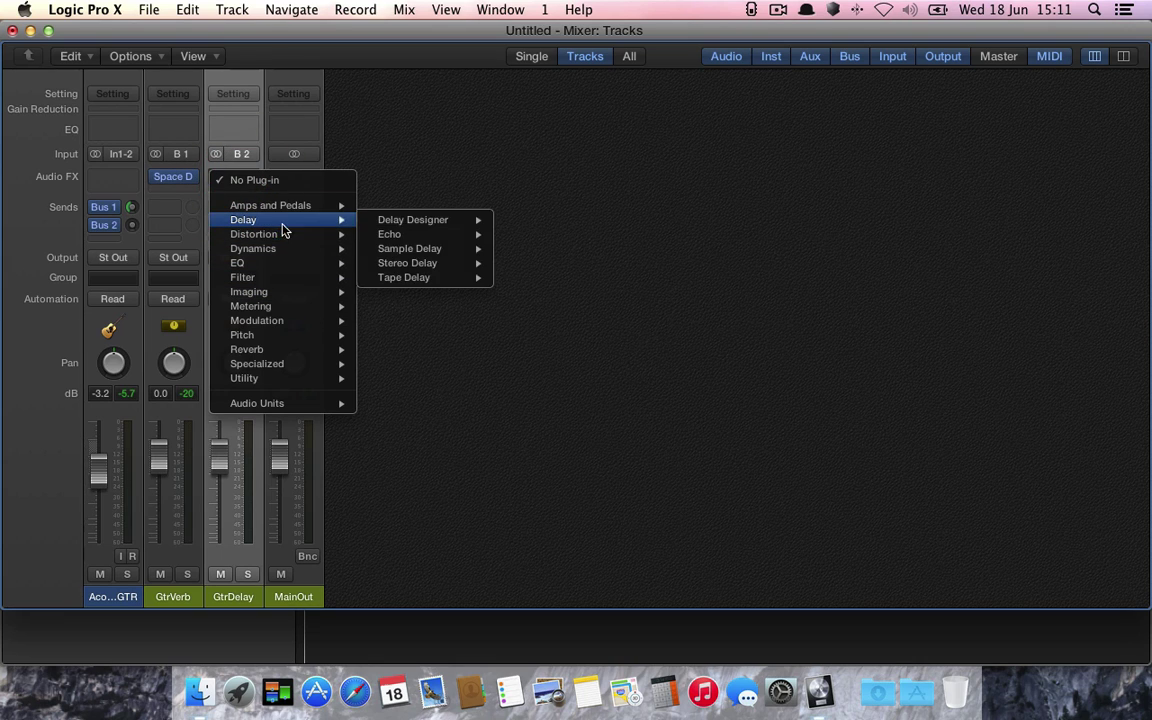
pyautogui.click(404, 278)
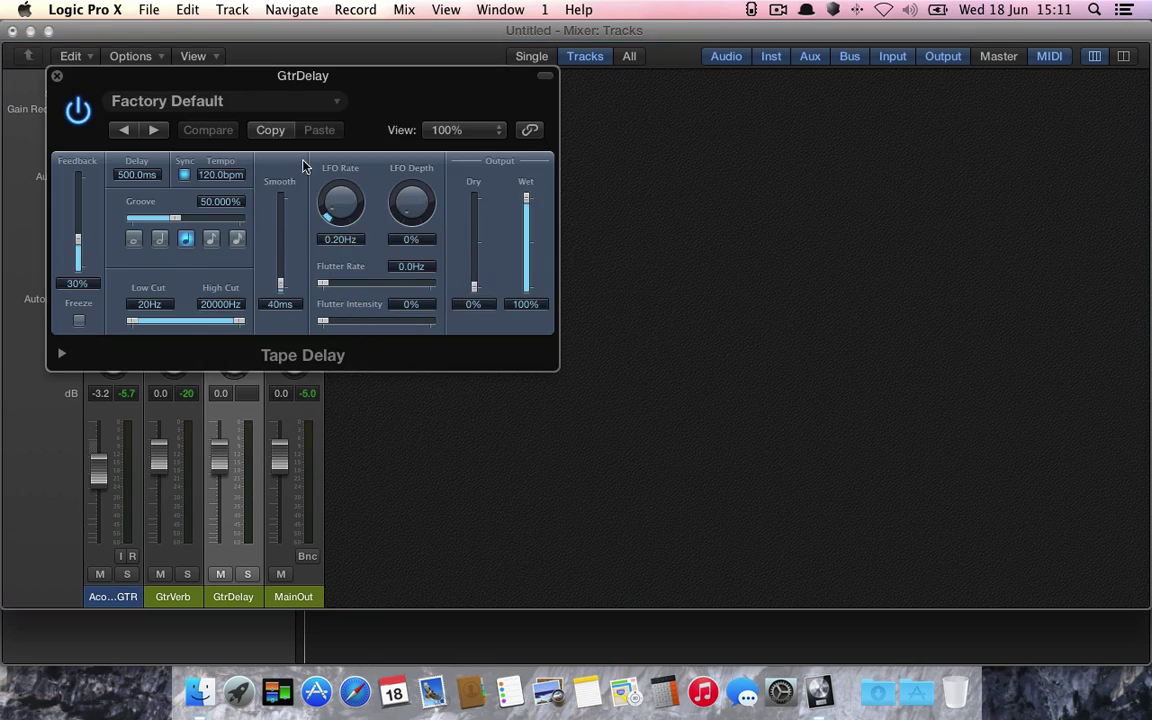
pyautogui.moveTo(225, 87); pyautogui.dragTo(612, 143)
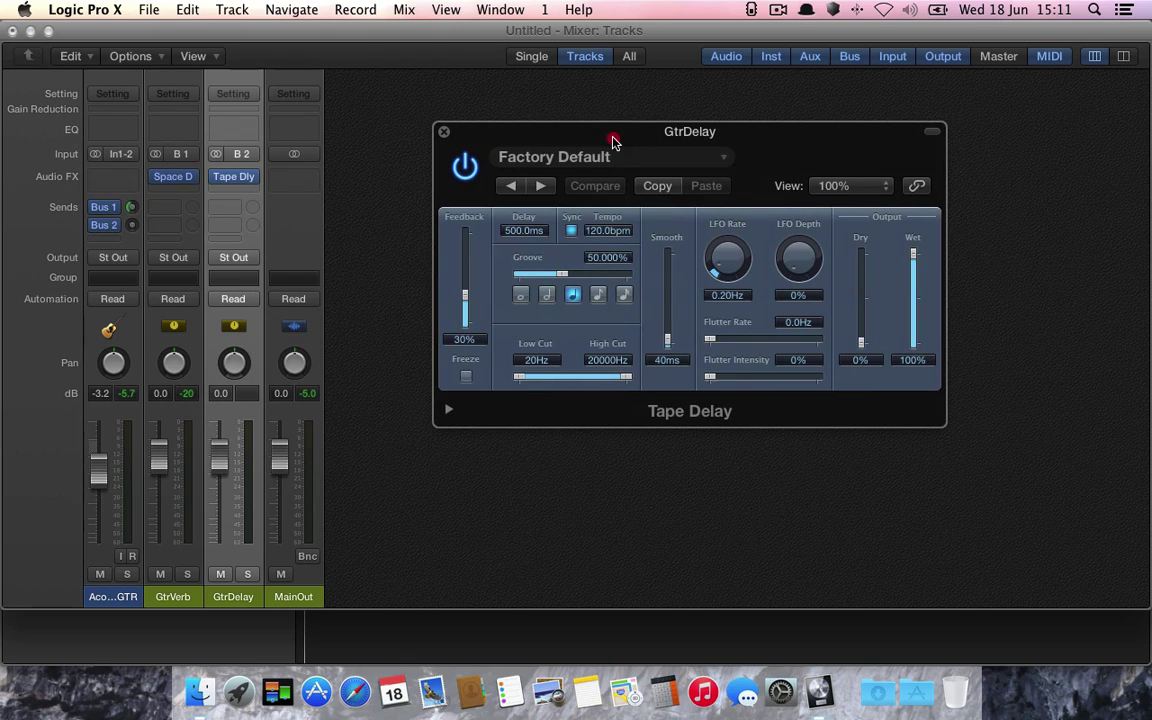
# Step: Raise the guitar's Bus 2 send to about -10 dB
pyautogui.click(100, 206)
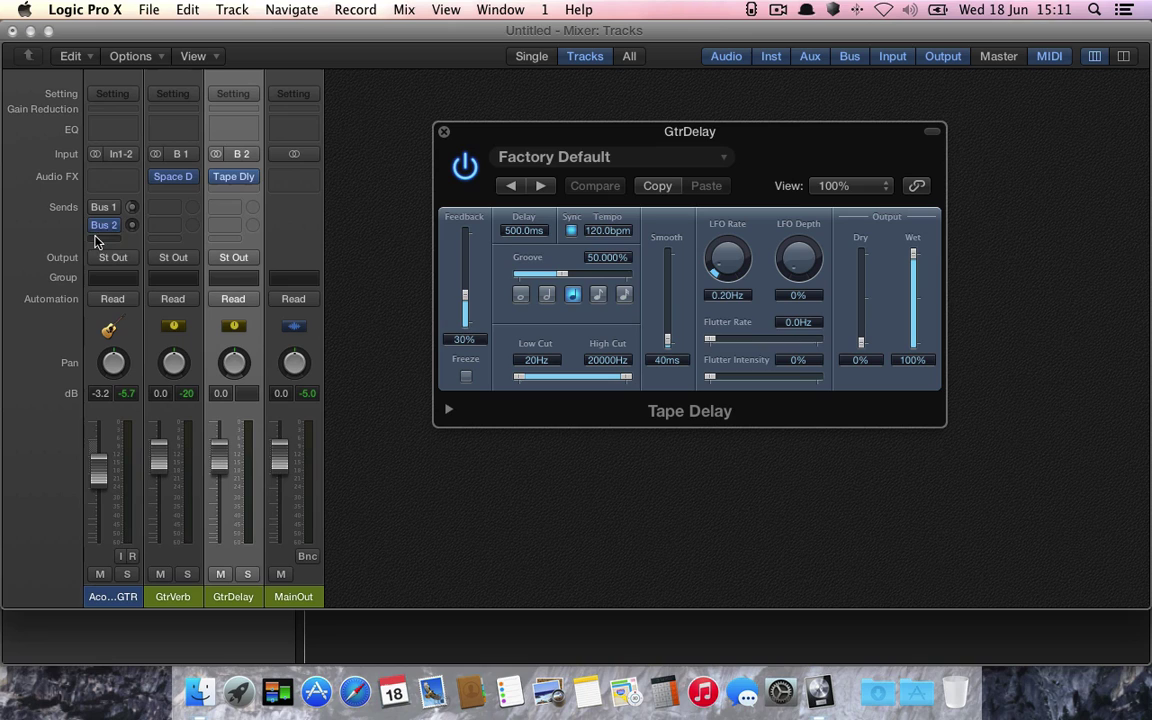
pyautogui.moveTo(129, 195); pyautogui.dragTo(129, 148)
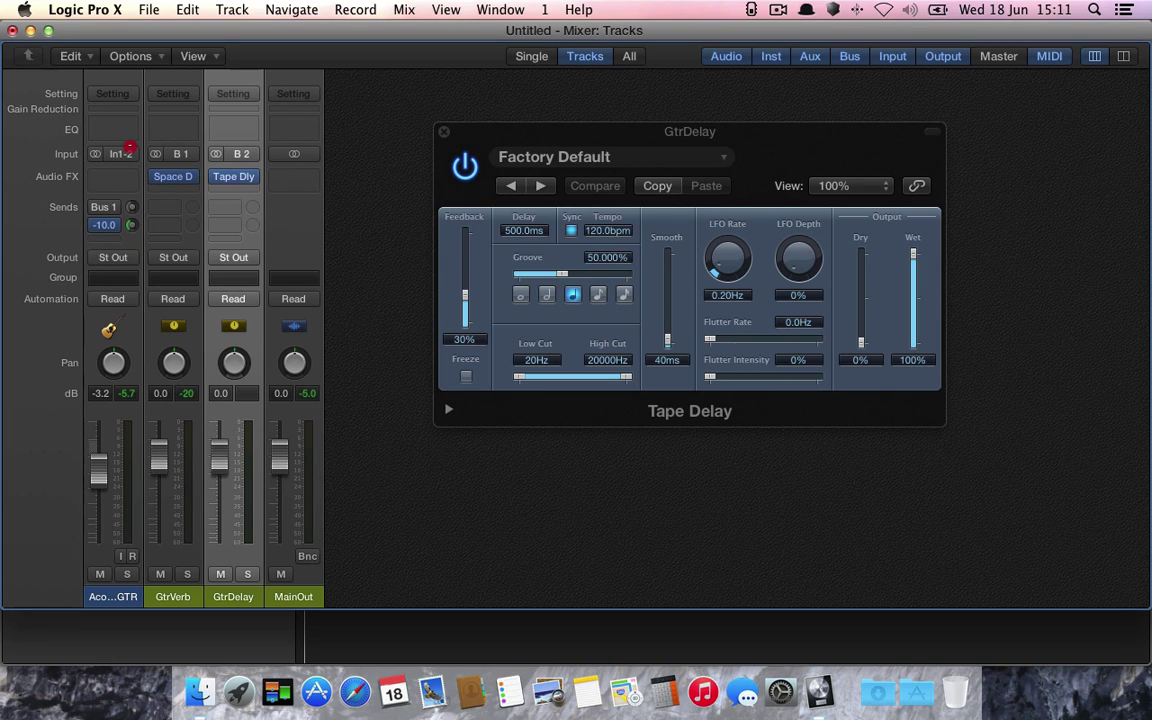
pyautogui.moveTo(130, 147); pyautogui.dragTo(130, 139)
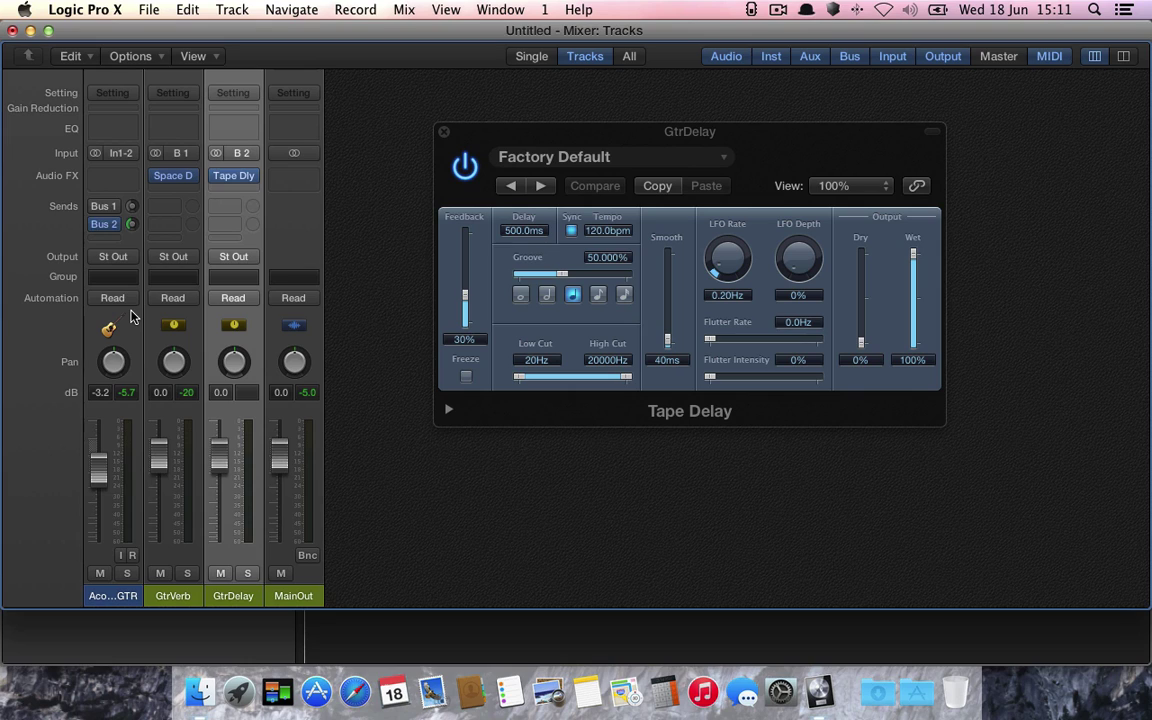
# Step: Lower the Tape Delay wet level to 58% during playback and close the plug-in window
pyautogui.press('space')
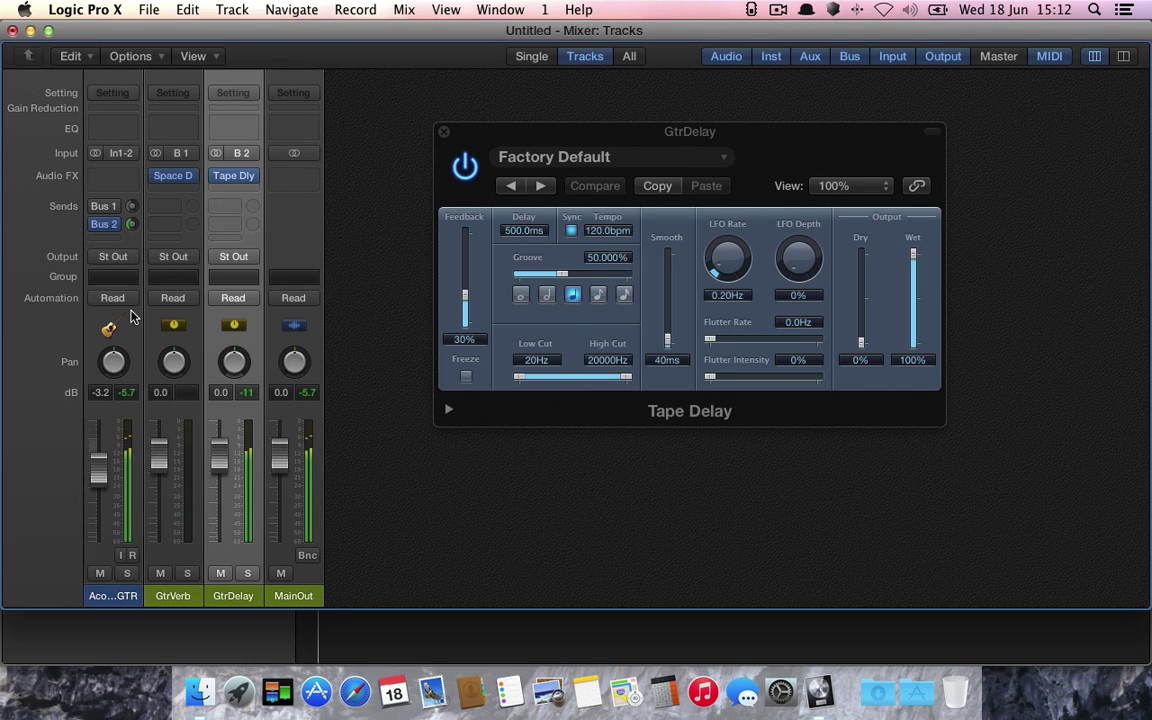
pyautogui.moveTo(919, 259); pyautogui.dragTo(913, 300)
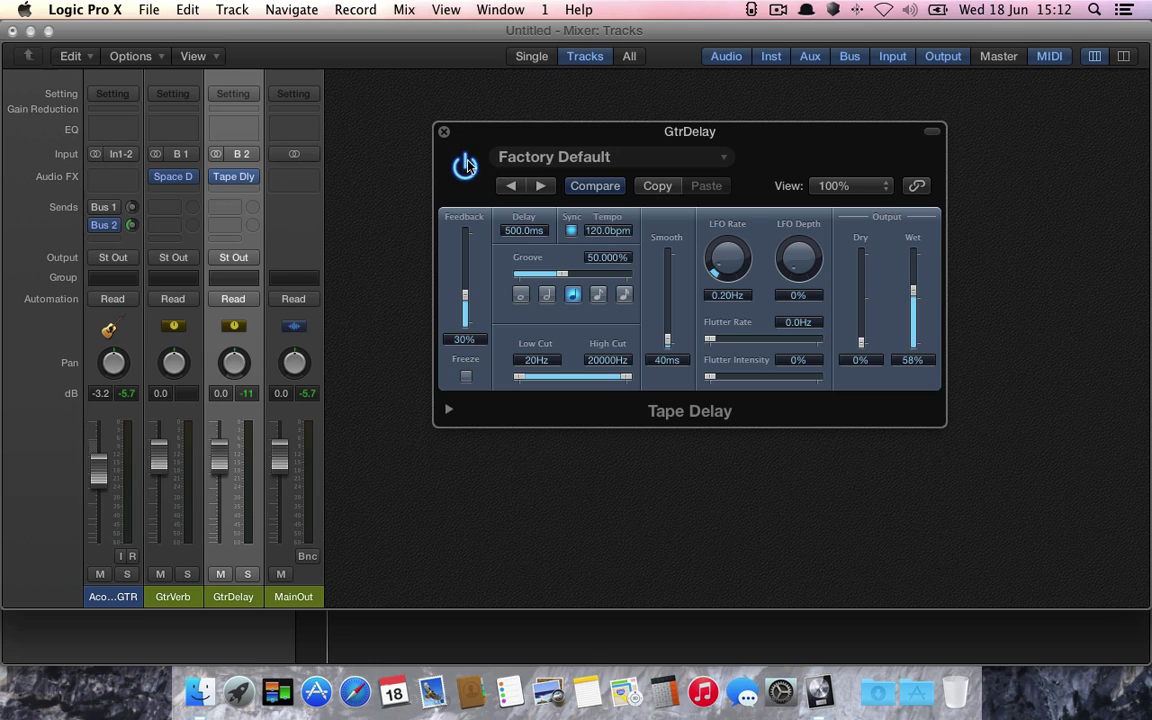
pyautogui.click(444, 133)
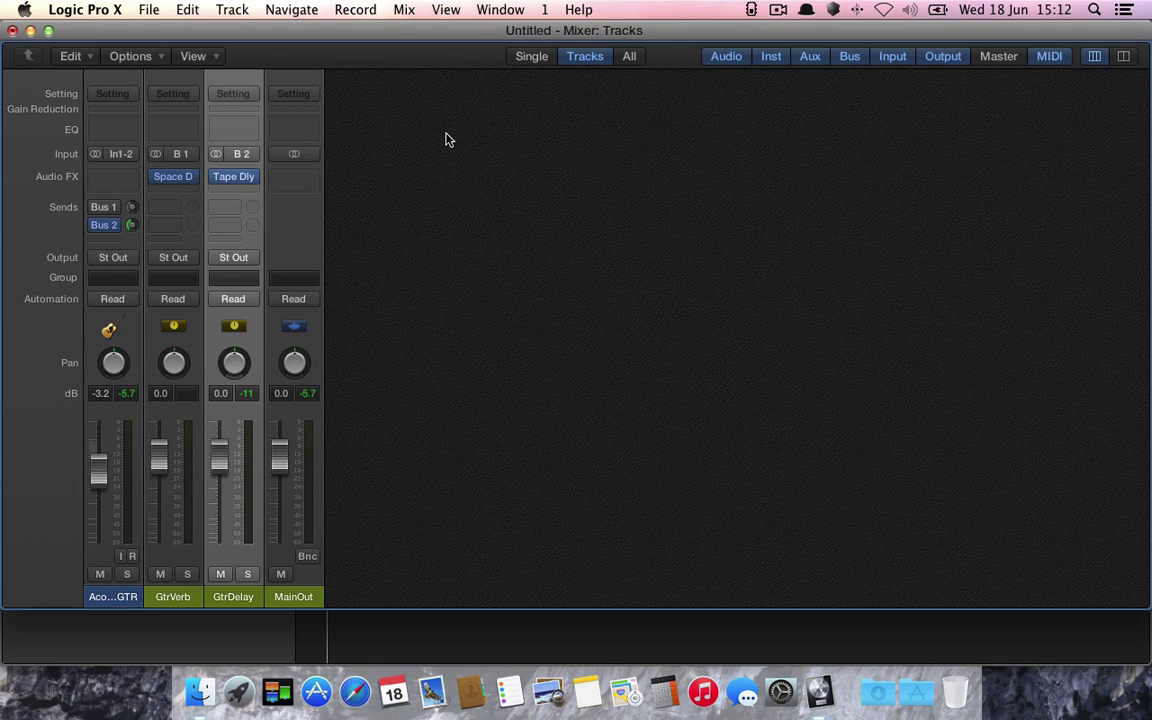
pyautogui.click(133, 342)
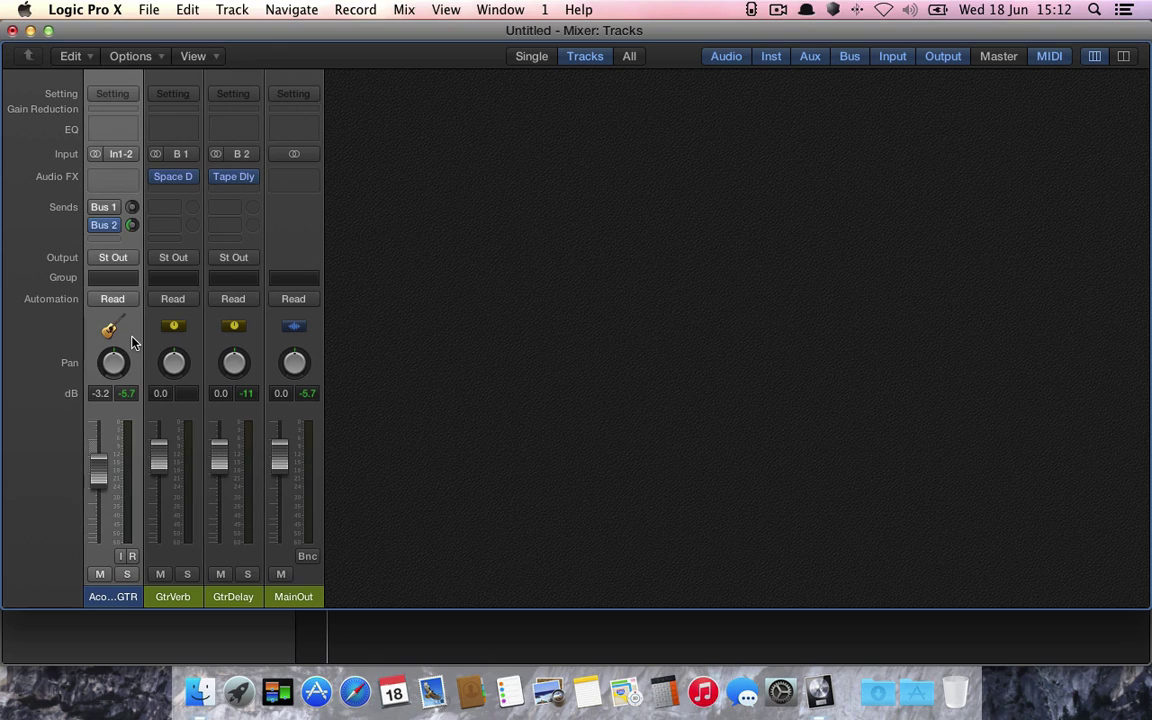